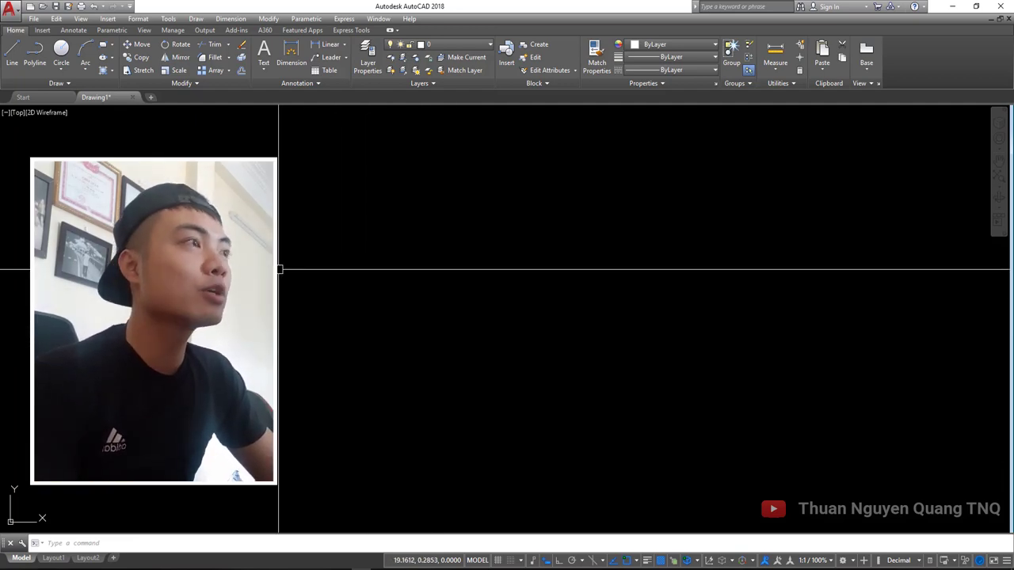
# Drag a few empty selection windows and pan across the blank drawing
pyautogui.click(928, 492)
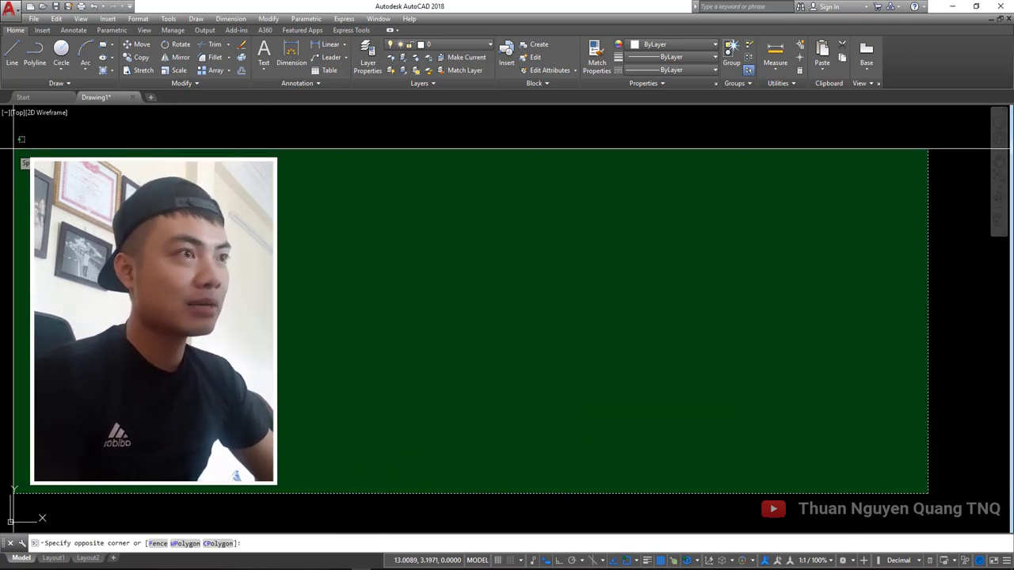
pyautogui.click(119, 150)
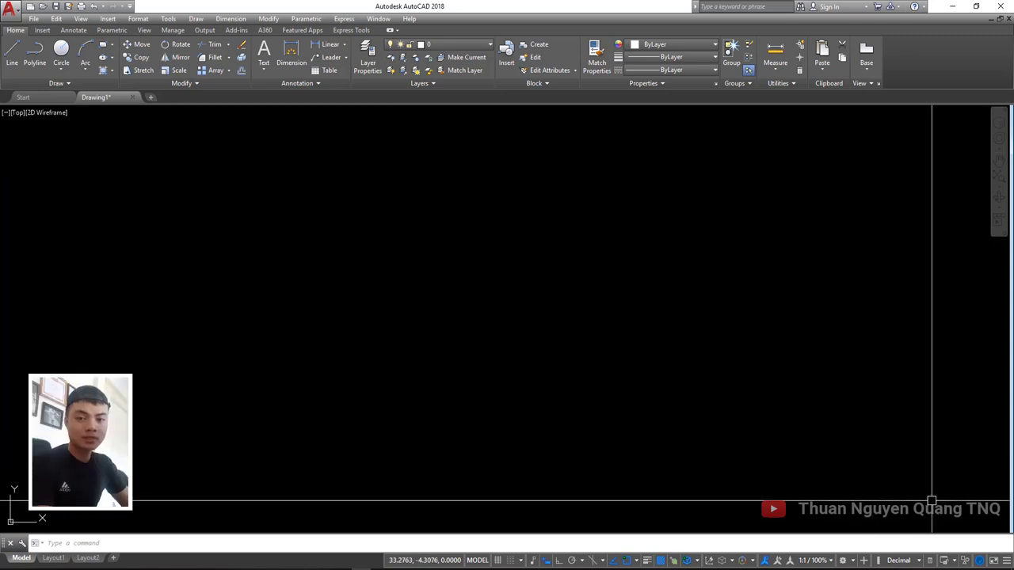
pyautogui.click(973, 509)
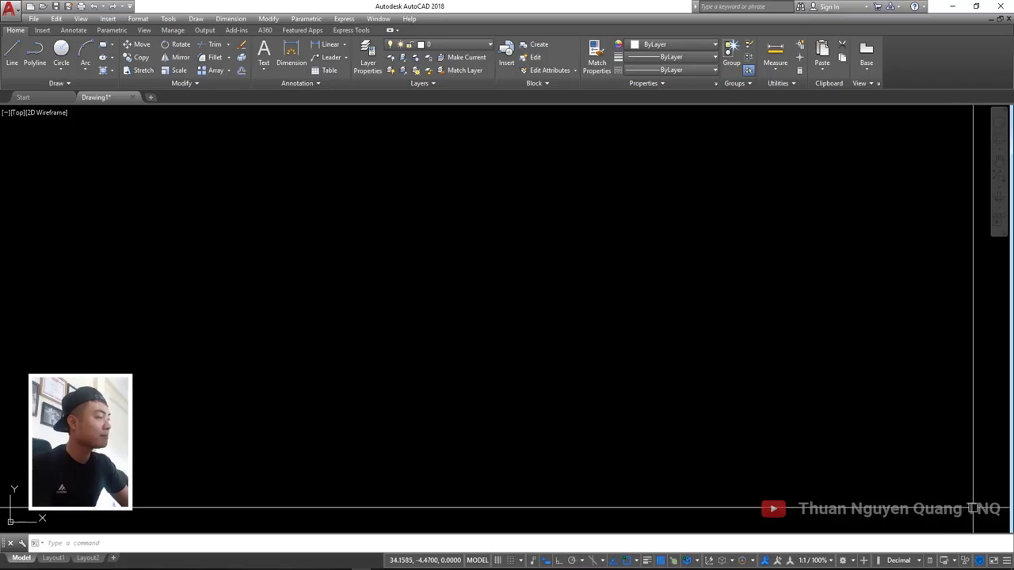
pyautogui.click(975, 511)
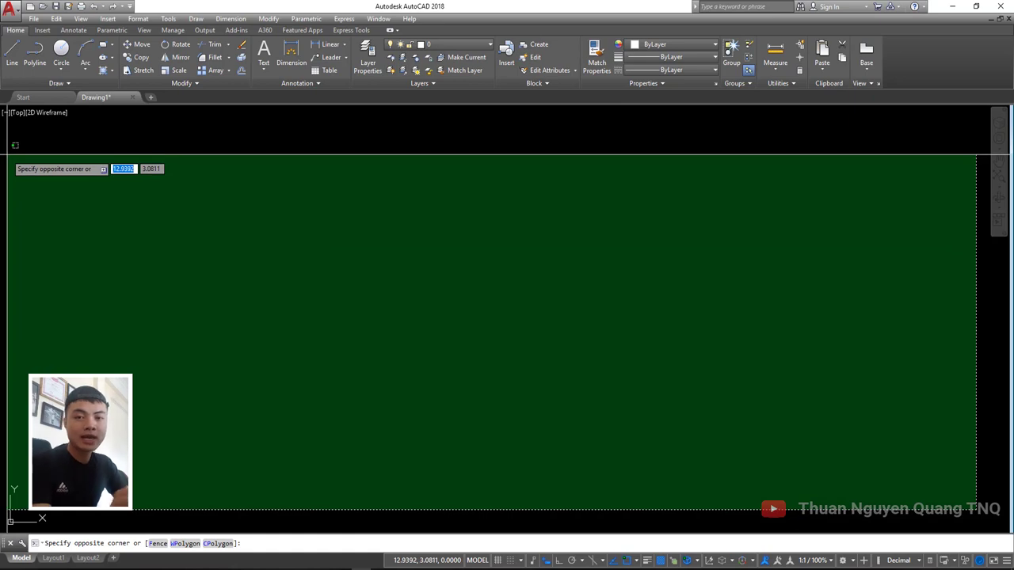
pyautogui.click(9, 158)
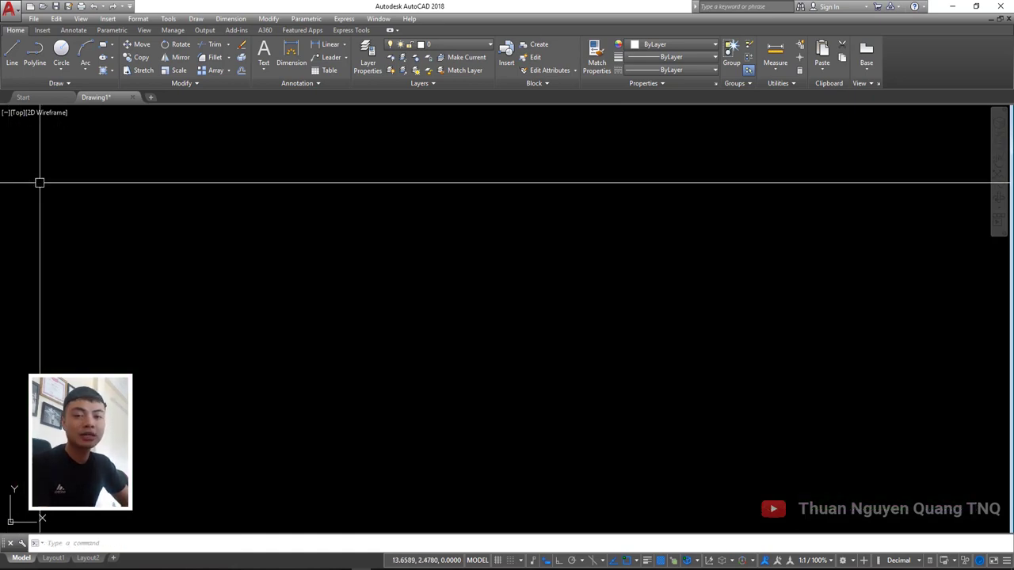
pyautogui.moveTo(38, 176); pyautogui.dragTo(42, 197, button='middle')
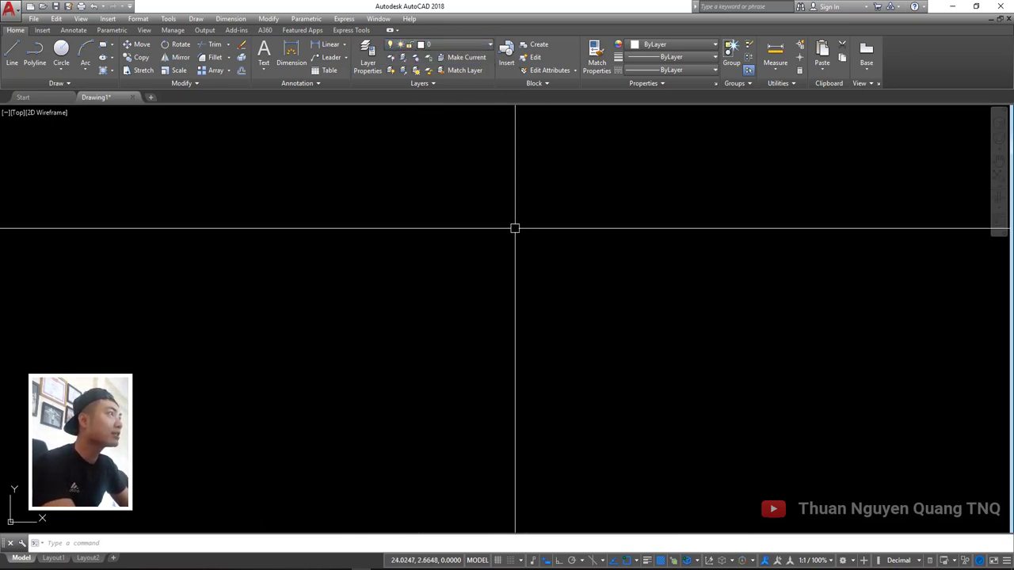
# Open the layer list with LA, add two layers, and name them NetKhuat1 and NetTruc
pyautogui.write('la')
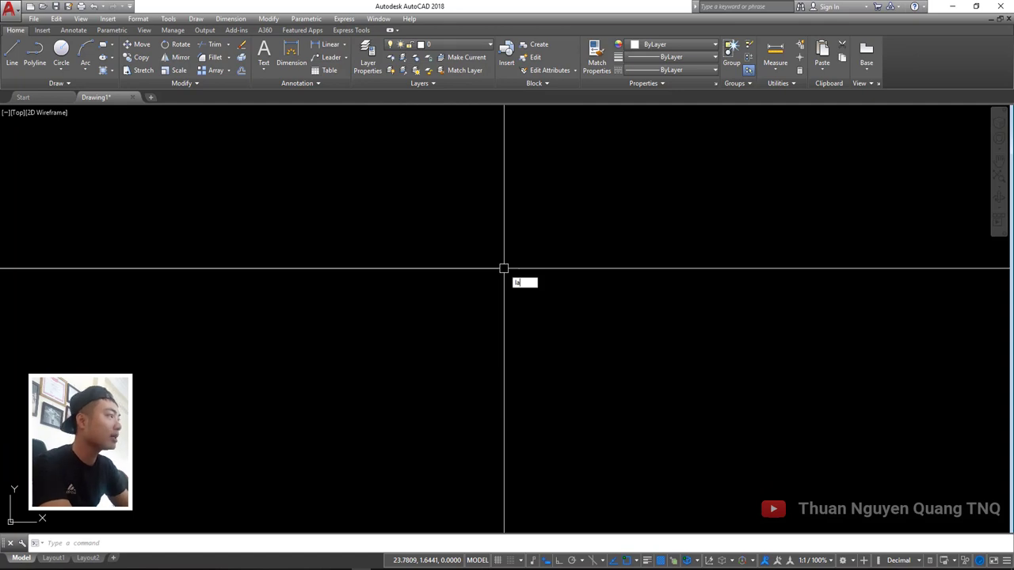
pyautogui.press('Return')
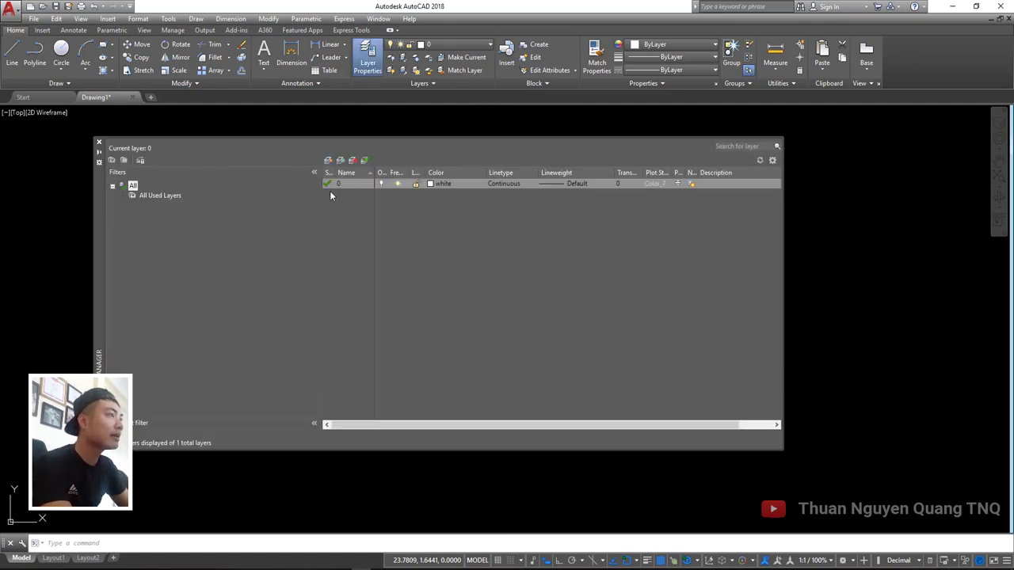
pyautogui.doubleClick(329, 163)
pyautogui.doubleClick(361, 207)
pyautogui.write('NetKhuat')
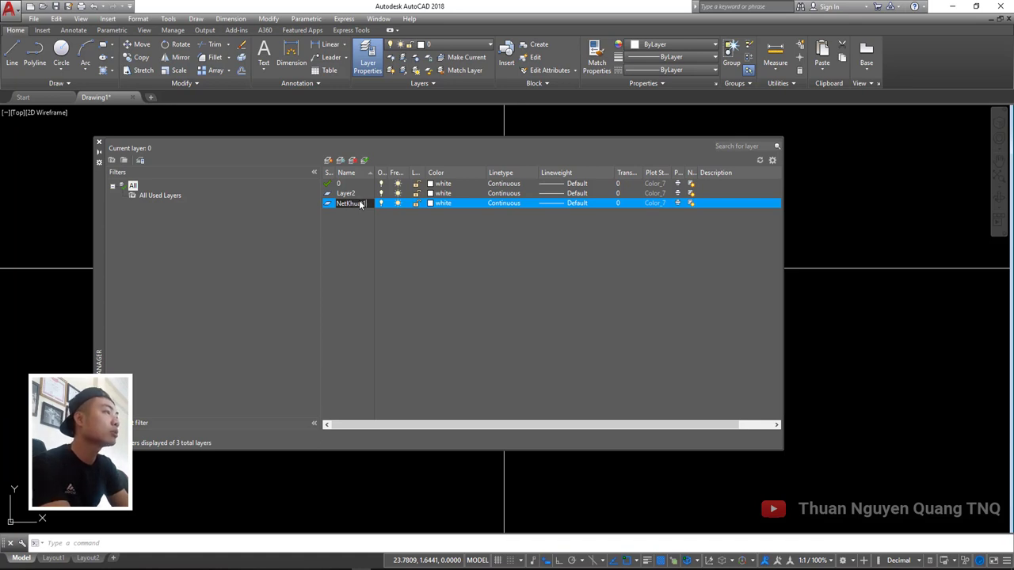
pyautogui.click(351, 194)
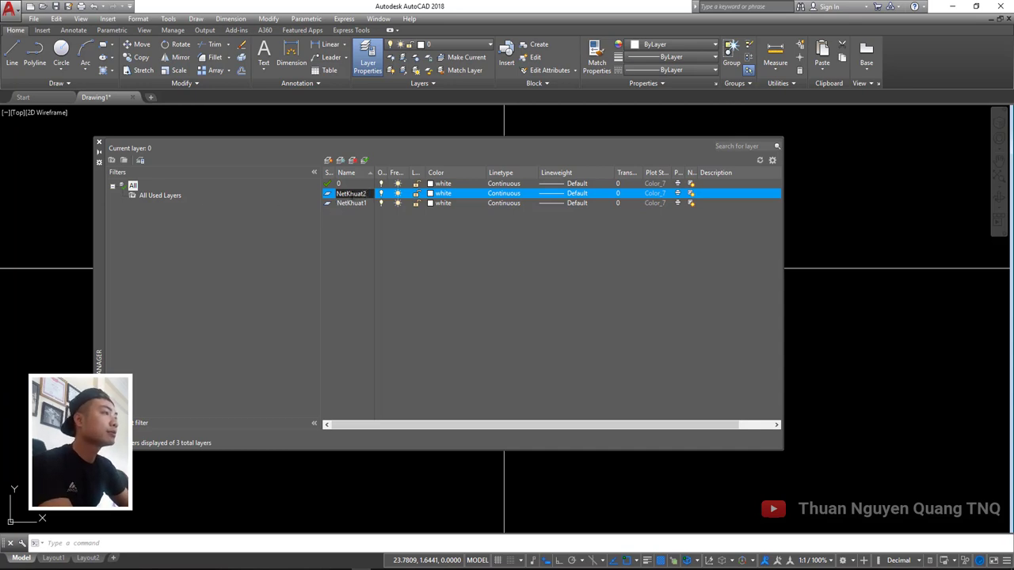
pyautogui.write('NetTruc')
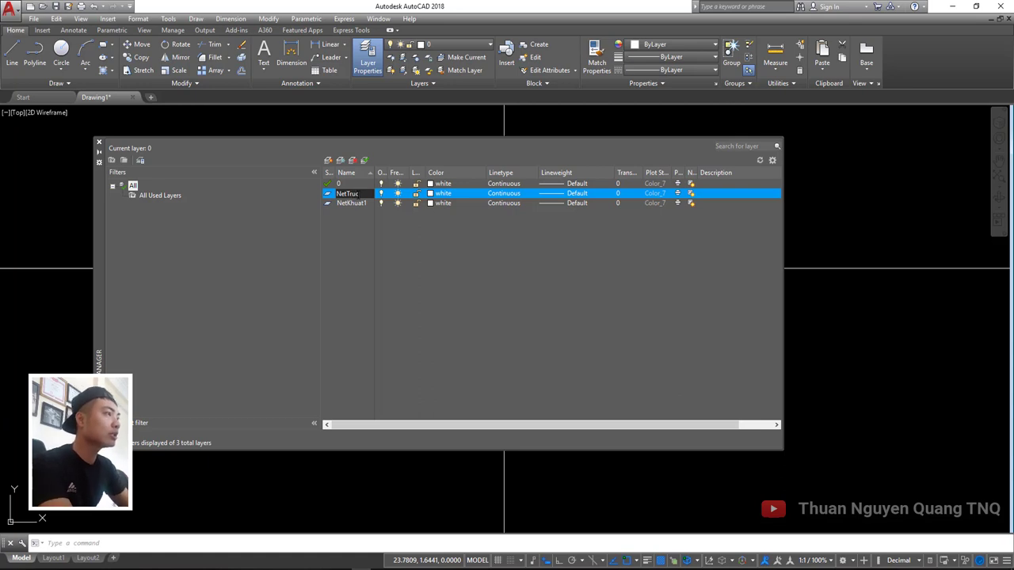
# Rename NetKhuat1 to NetKhuat, then try several colours on NetTruc before settling on 25
pyautogui.doubleClick(364, 204)
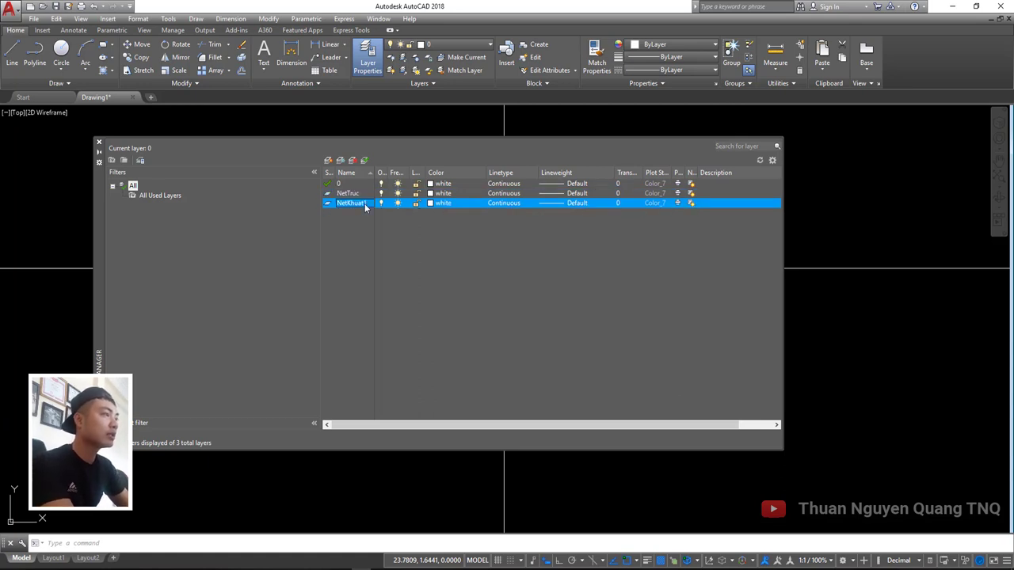
pyautogui.press('End')
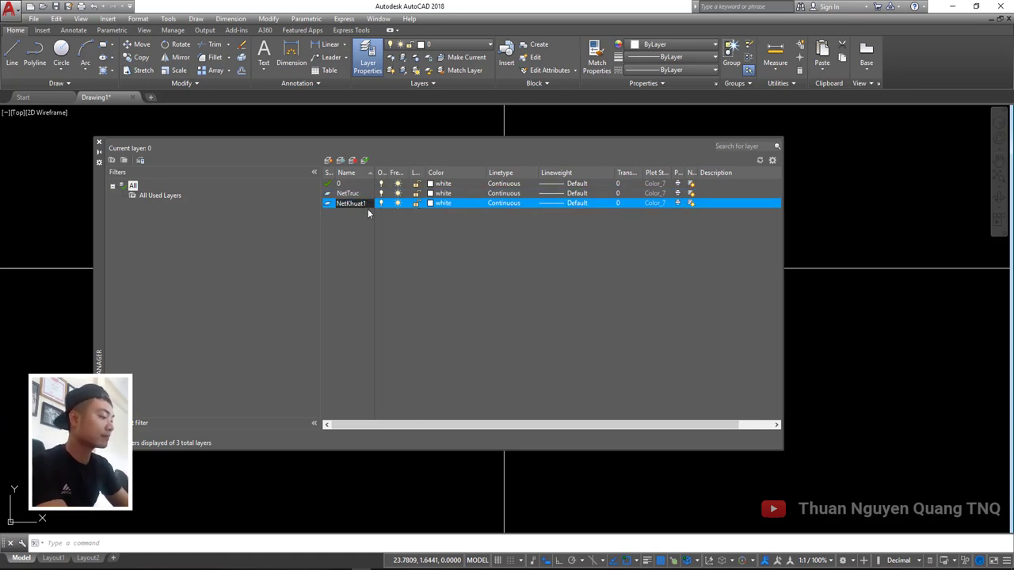
pyautogui.click(440, 194)
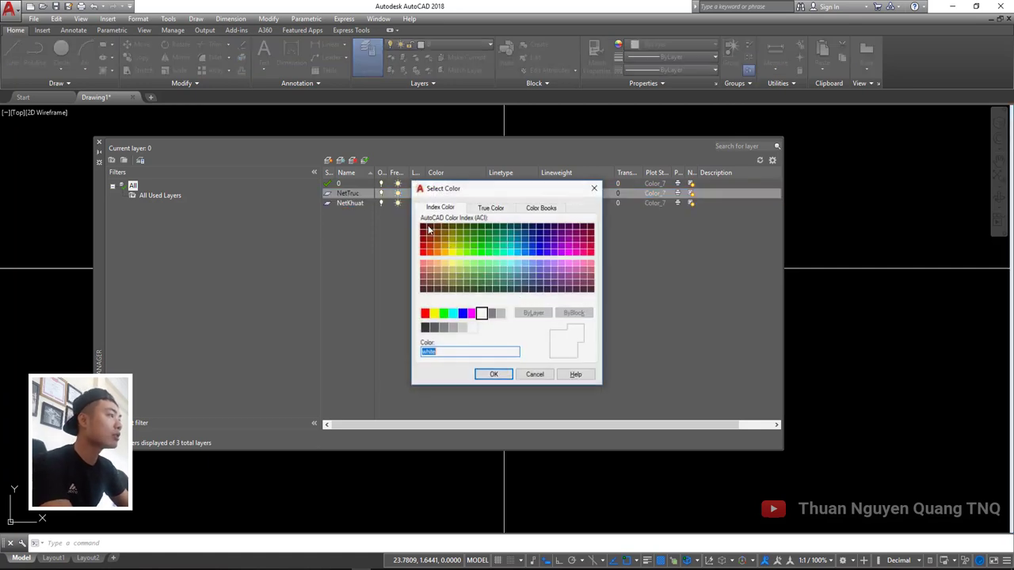
pyautogui.click(436, 245)
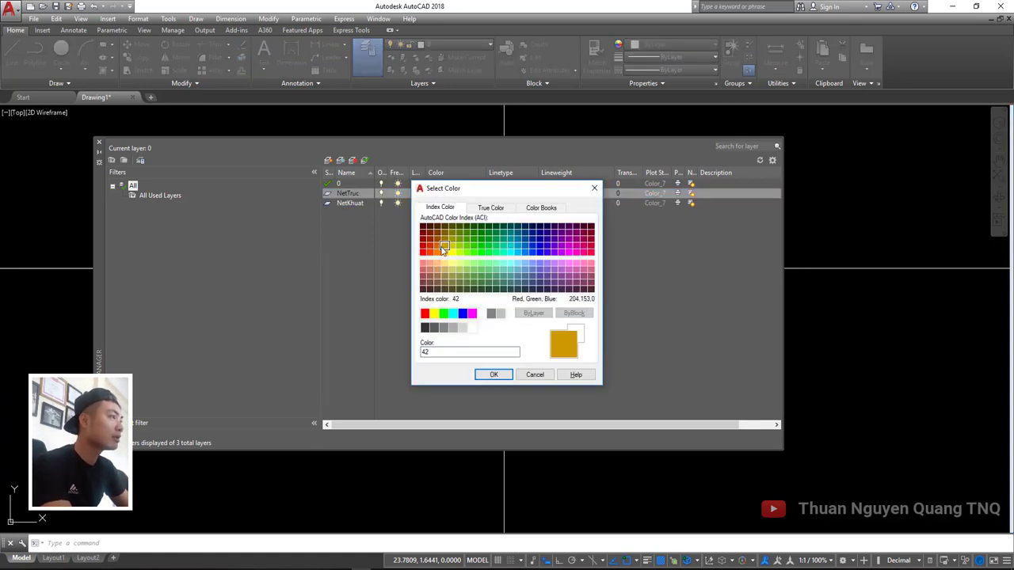
pyautogui.click(543, 265)
pyautogui.click(544, 247)
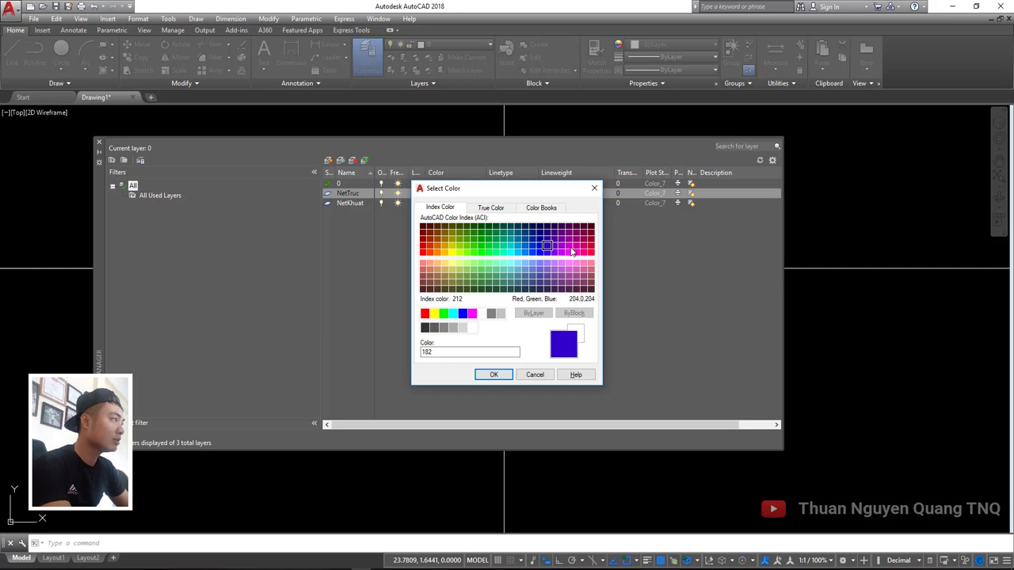
pyautogui.click(572, 251)
pyautogui.click(430, 276)
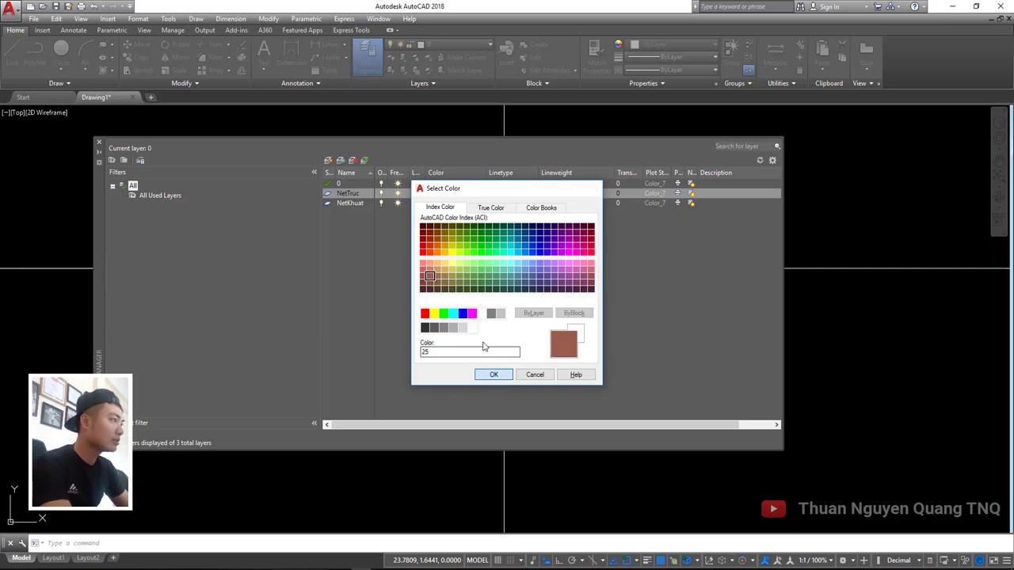
pyautogui.click(494, 374)
# Apply dark grey 251 to NetKhuat, then reassign colour 251 to NetTruc
pyautogui.click(436, 204)
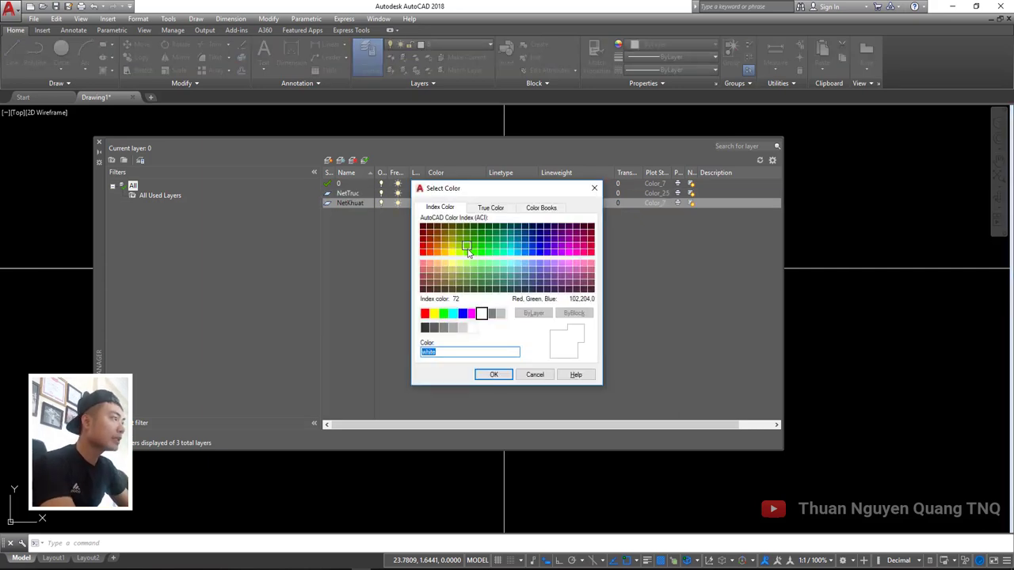
pyautogui.click(433, 327)
pyautogui.click(494, 375)
pyautogui.click(434, 193)
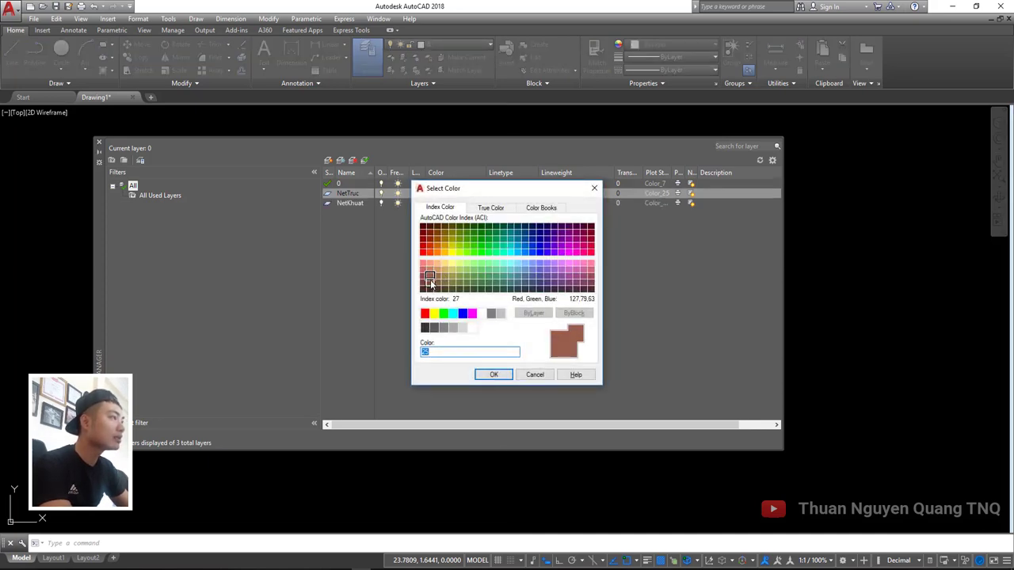
pyautogui.click(433, 327)
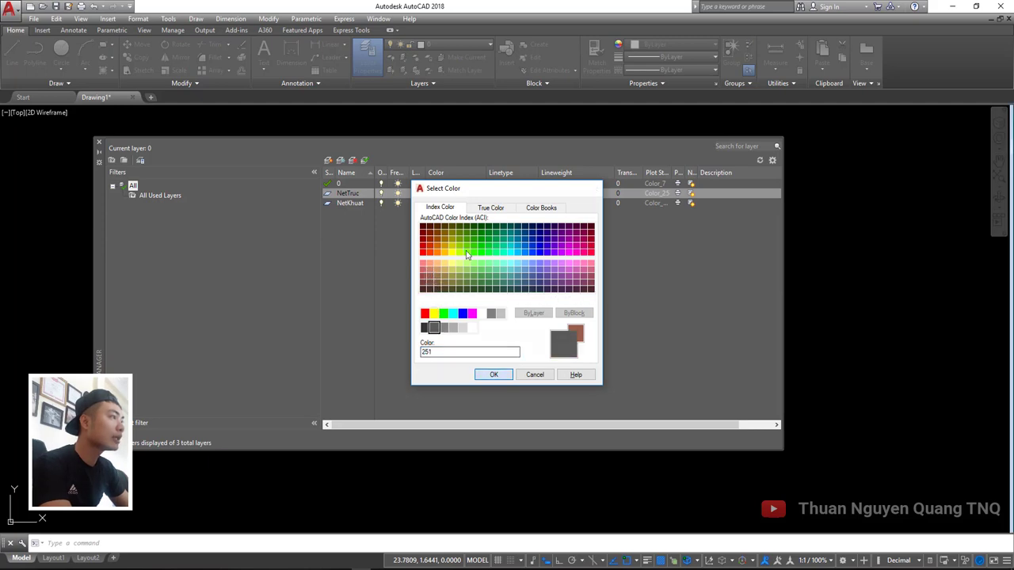
pyautogui.click(493, 375)
# Give the NetKhuat layer colour 25
pyautogui.click(430, 204)
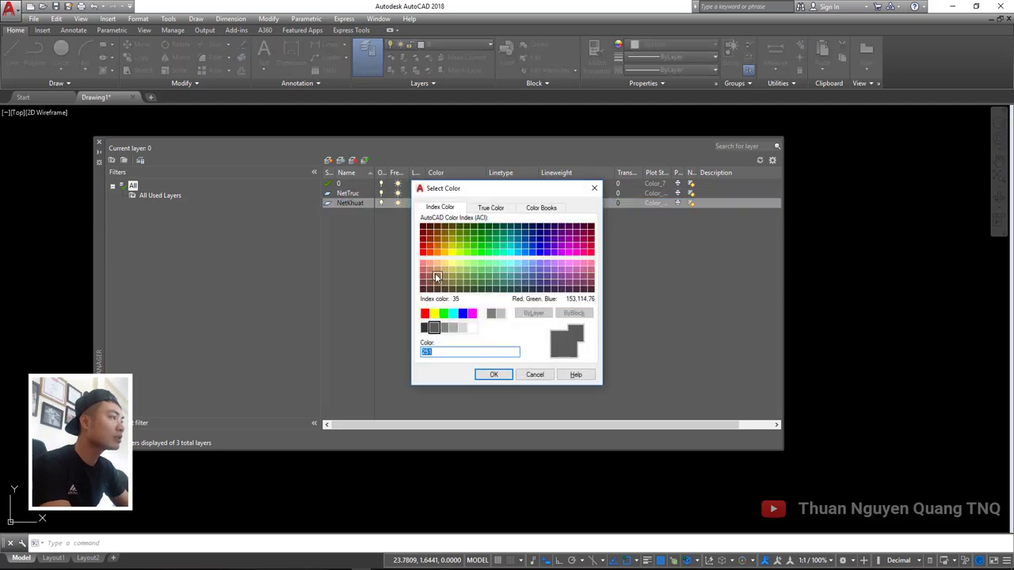
pyautogui.click(431, 265)
pyautogui.click(431, 276)
pyautogui.click(493, 375)
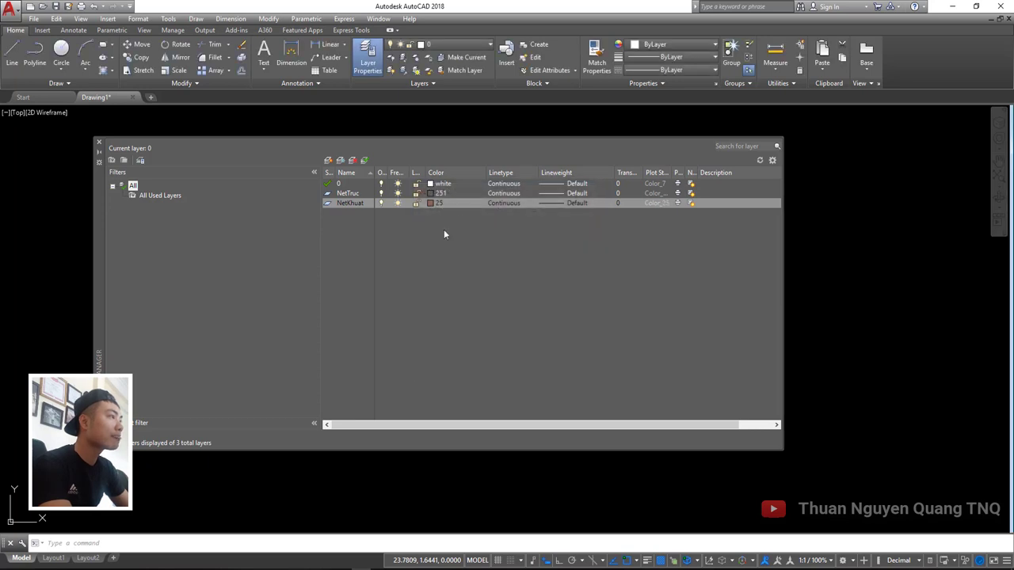
# Widen the linetype column and browse NetTruc's loadable linetypes without changing anything
pyautogui.moveTo(537, 173); pyautogui.dragTo(571, 173)
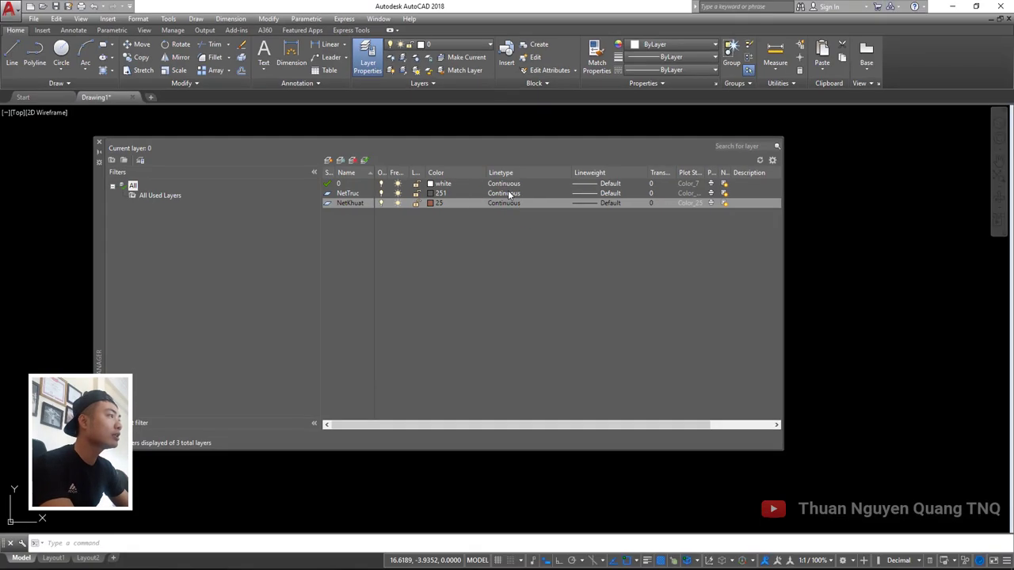
pyautogui.click(503, 193)
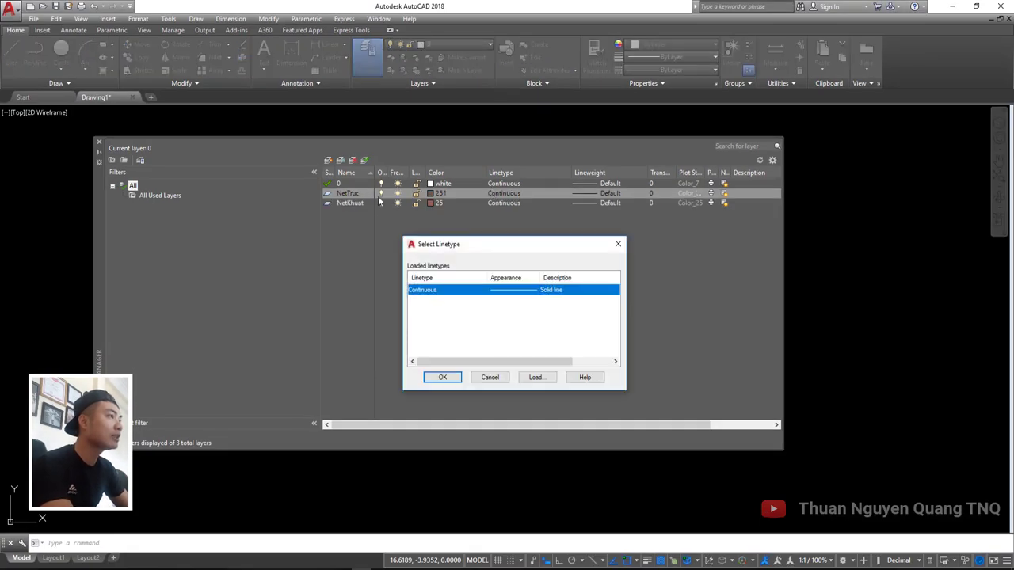
pyautogui.click(536, 377)
pyautogui.moveTo(492, 243); pyautogui.dragTo(547, 241)
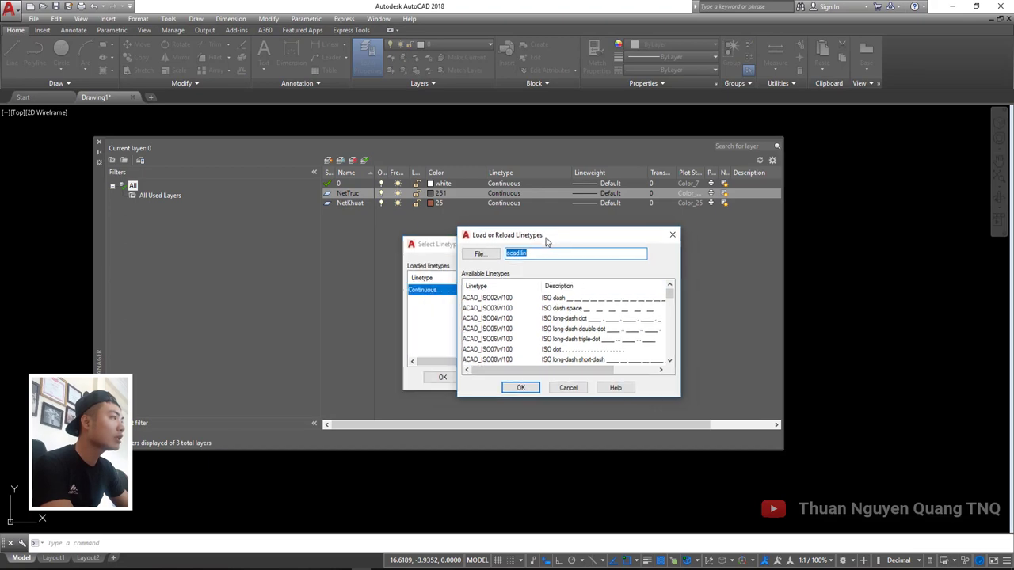
pyautogui.click(672, 235)
pyautogui.click(615, 245)
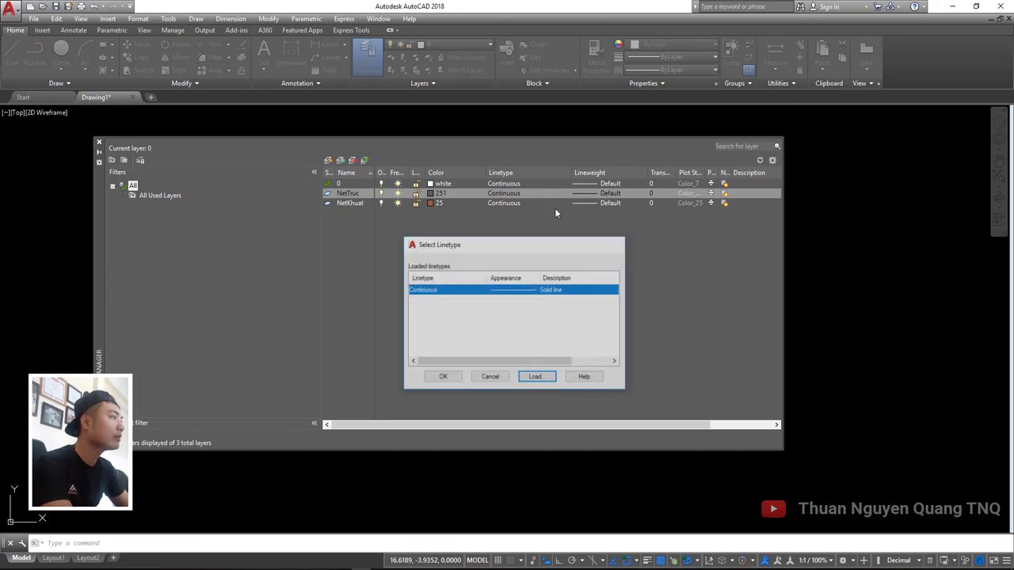
# Load the ACAD_ISO04W100 long-dash dot linetype and assign it to NetTruc
pyautogui.click(507, 197)
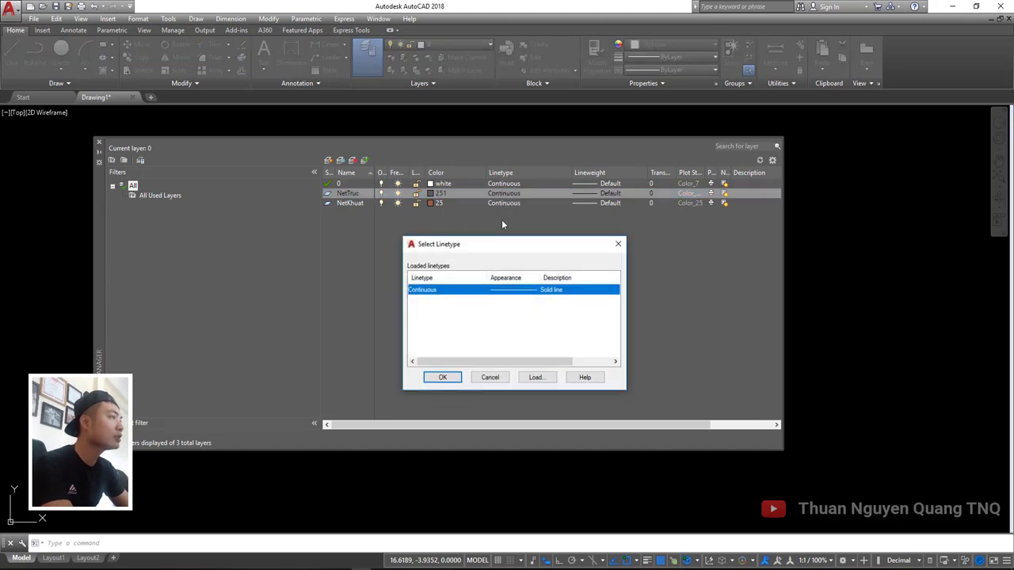
pyautogui.click(536, 377)
pyautogui.click(534, 303)
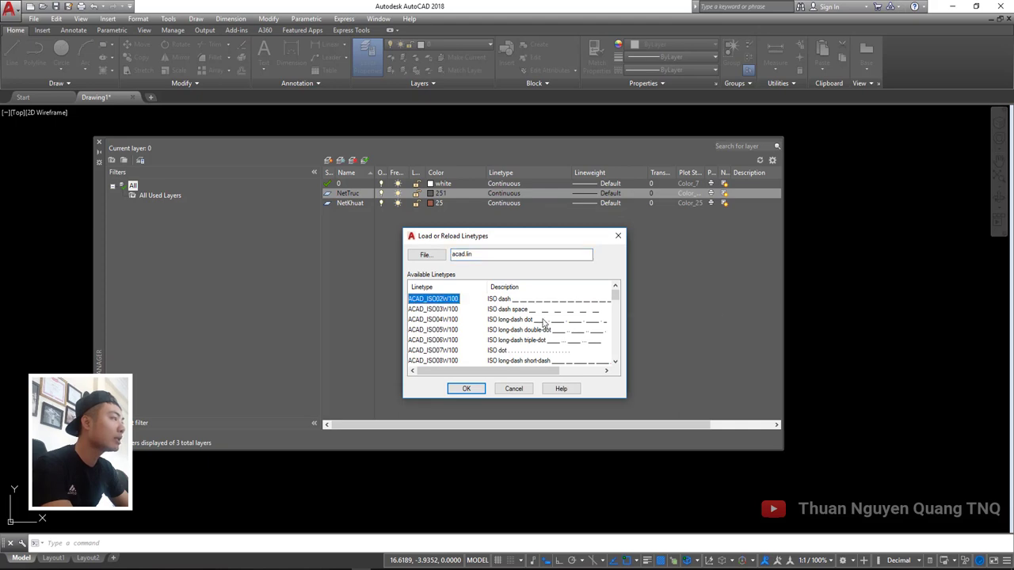
pyautogui.click(543, 321)
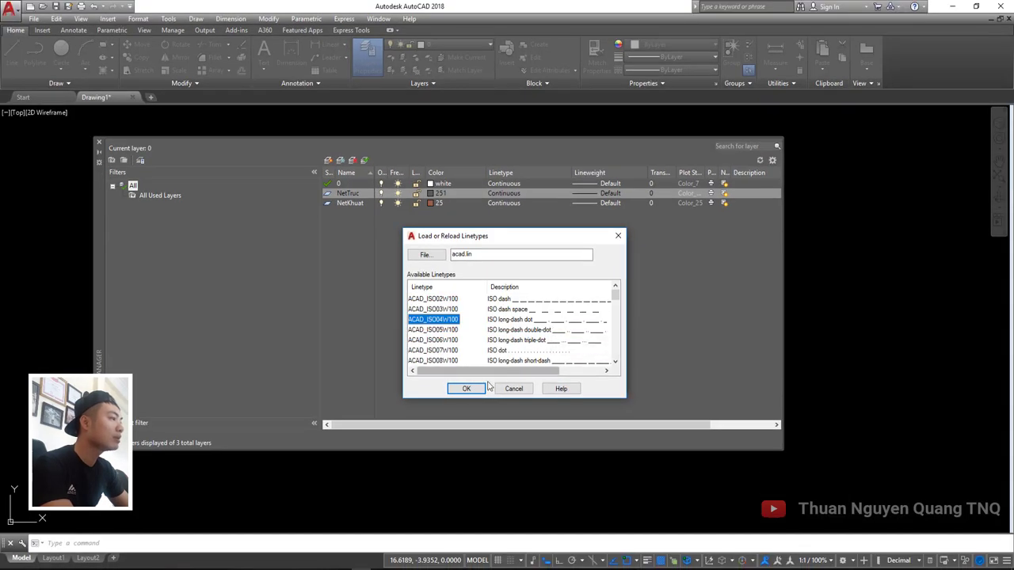
pyautogui.click(466, 388)
pyautogui.click(510, 290)
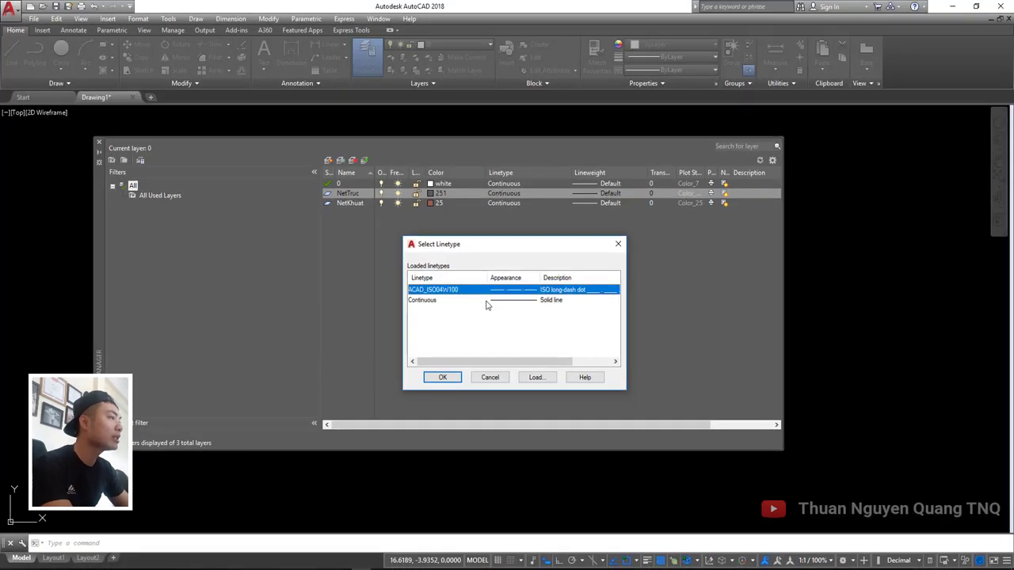
pyautogui.click(443, 378)
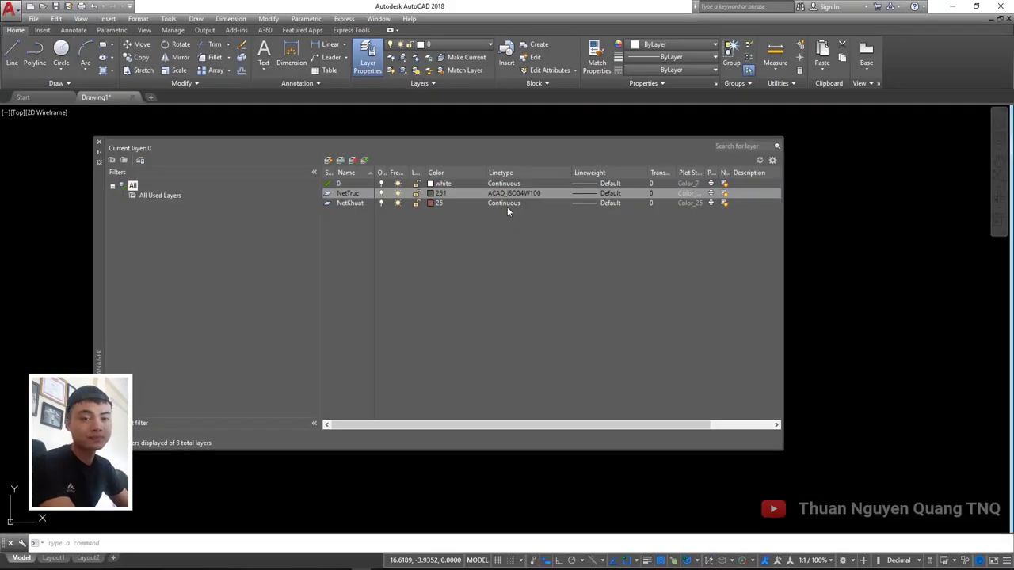
# Load ACAD_ISO02W100 from NetKhuat's linetype list and apply it to that layer
pyautogui.click(491, 203)
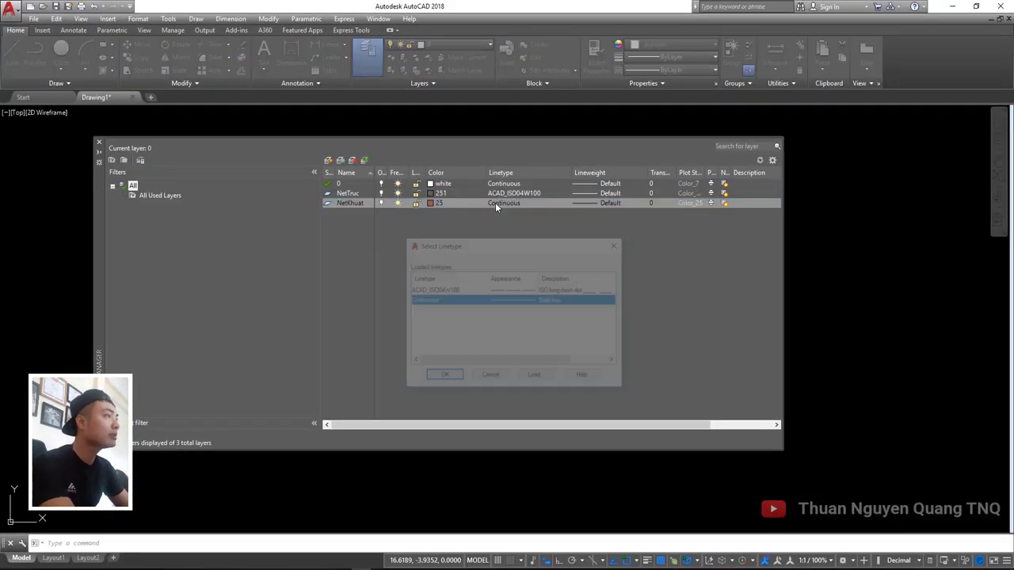
pyautogui.click(535, 377)
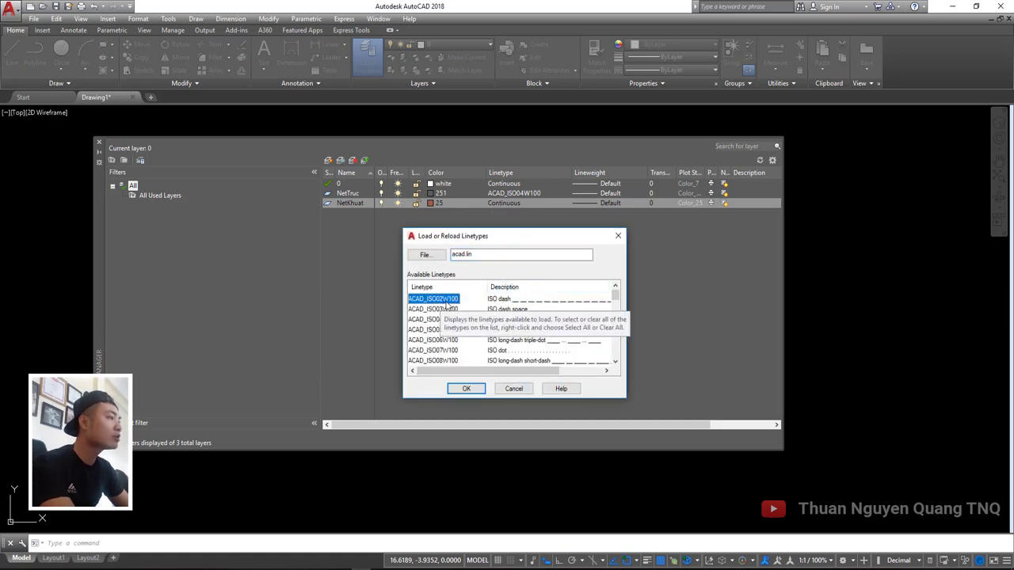
pyautogui.click(466, 388)
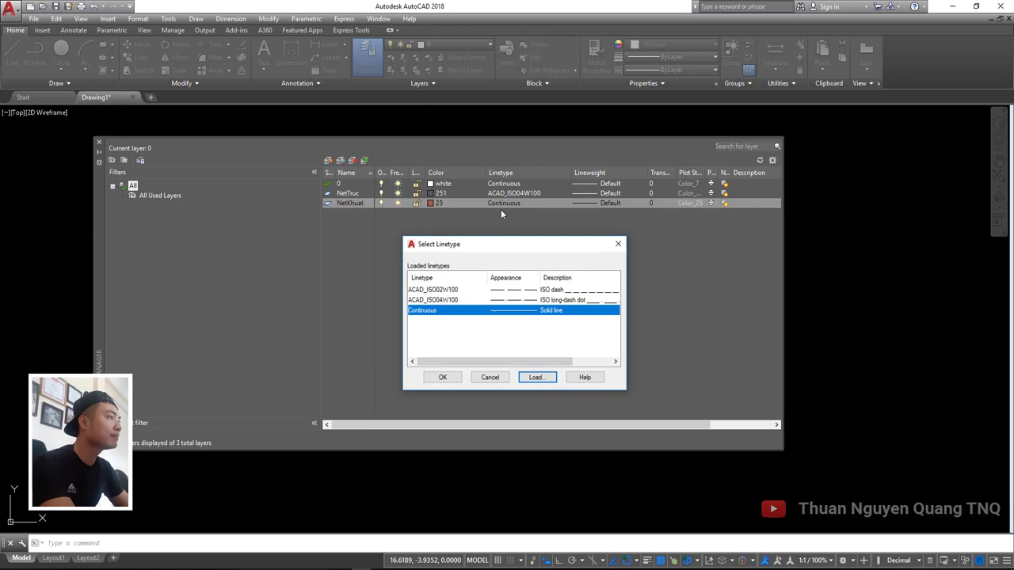
pyautogui.click(517, 290)
pyautogui.click(443, 376)
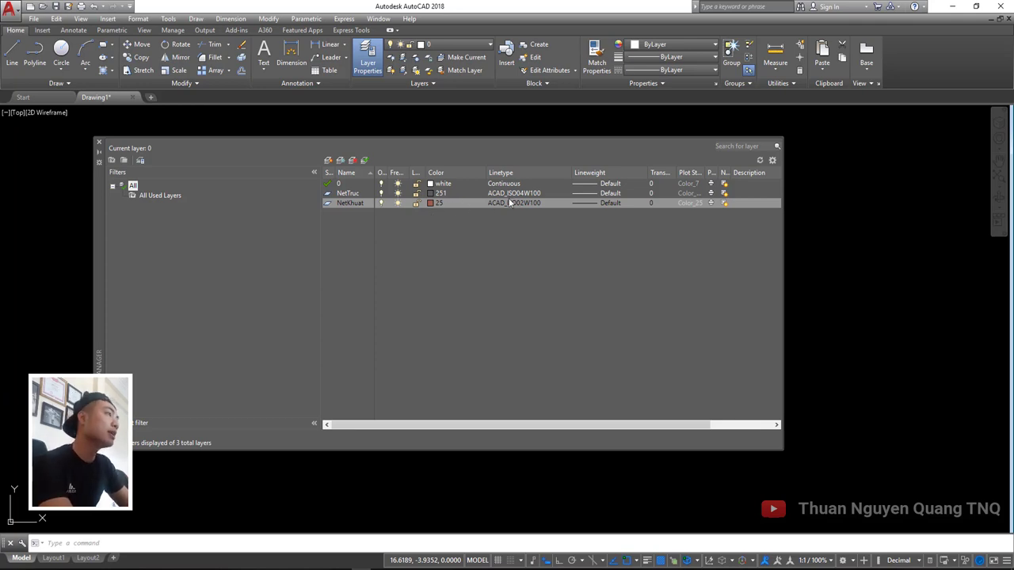
# Close the layer manager, make NetTruc current, and cancel a trial polyline
pyautogui.click(98, 145)
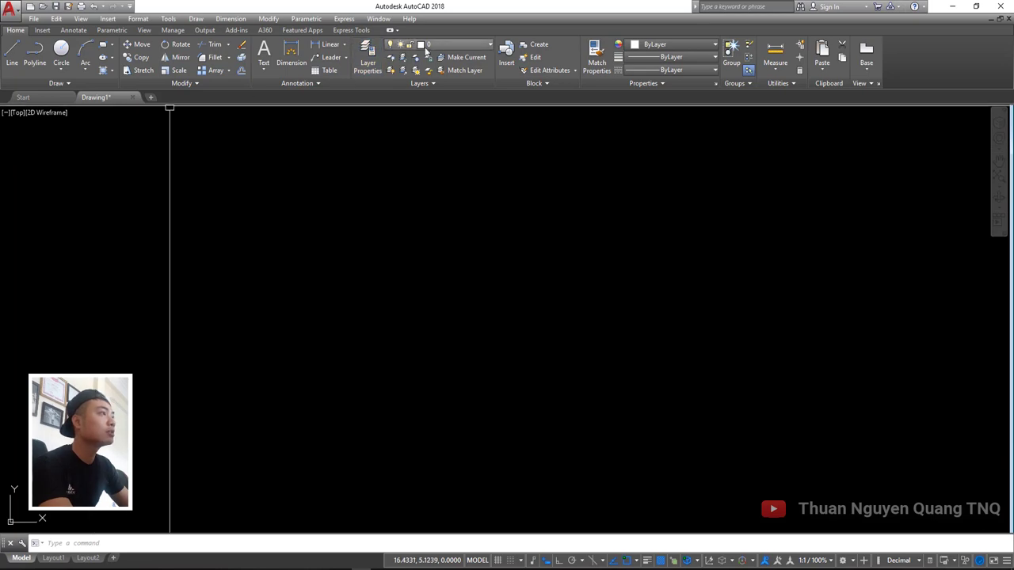
pyautogui.click(446, 44)
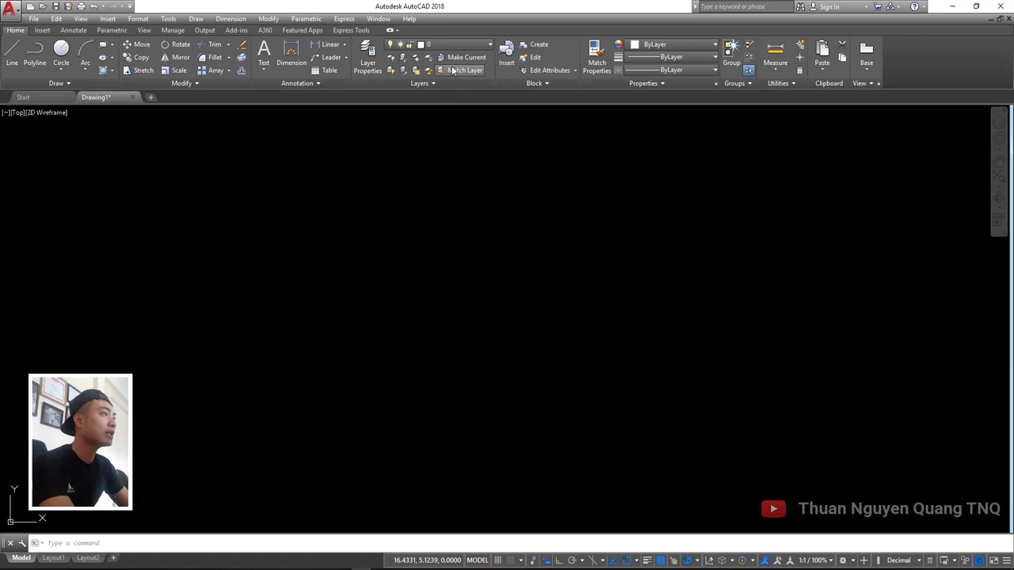
pyautogui.click(453, 58)
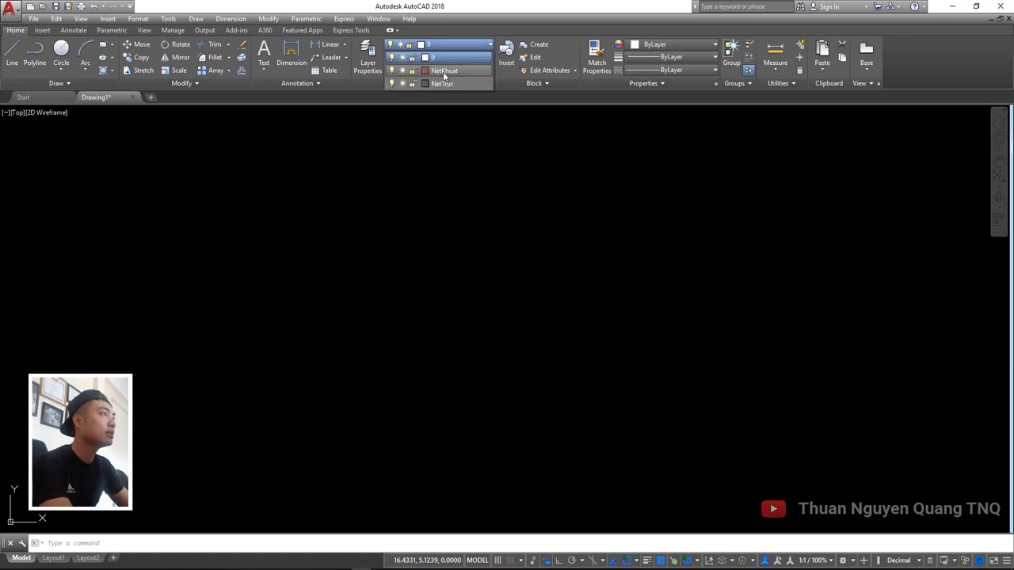
pyautogui.click(442, 84)
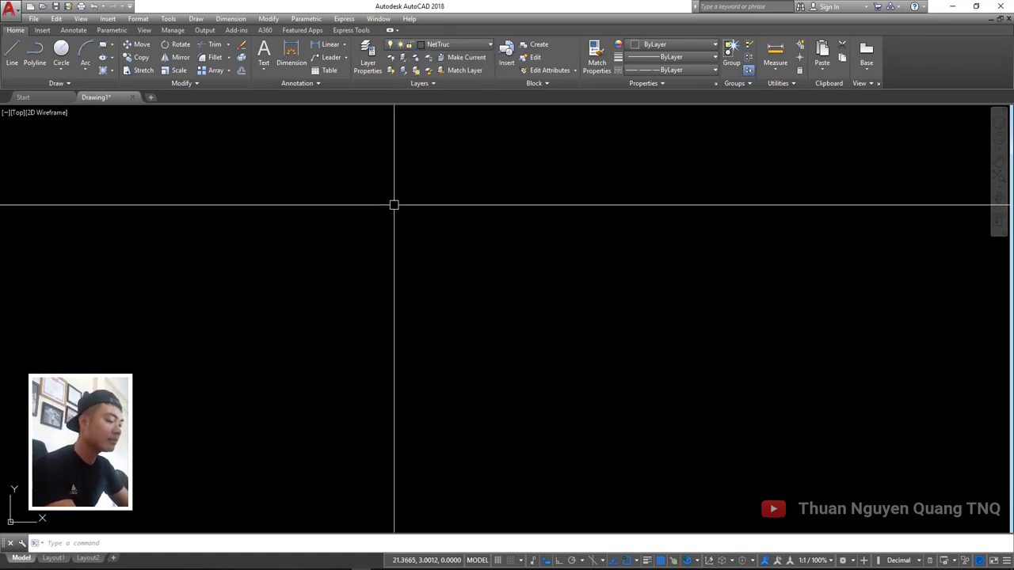
pyautogui.click(342, 236)
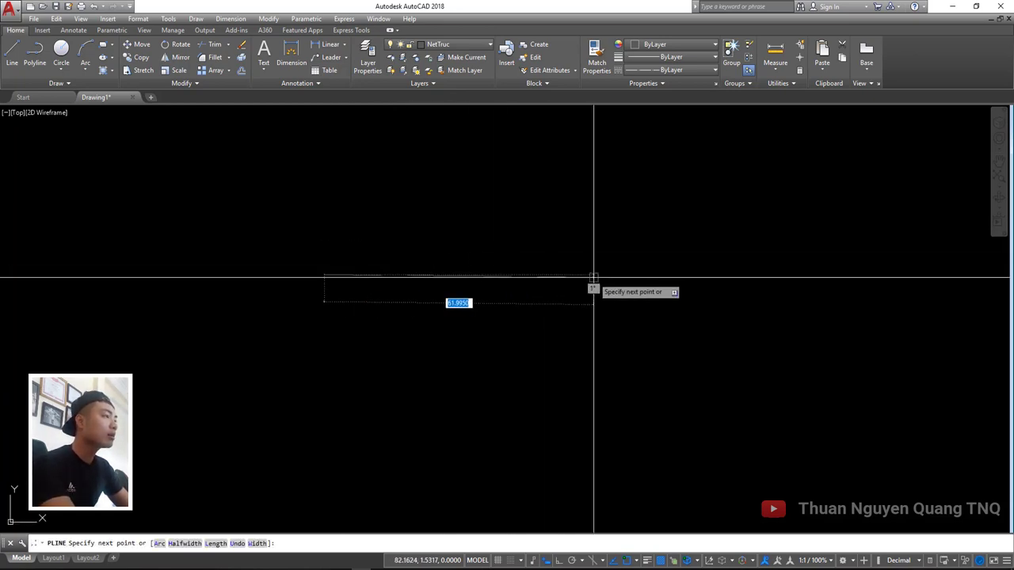
pyautogui.press('Escape')
# Set Drawing Units length precision to 0 and insertion scale to Millimeters
pyautogui.press('Return')
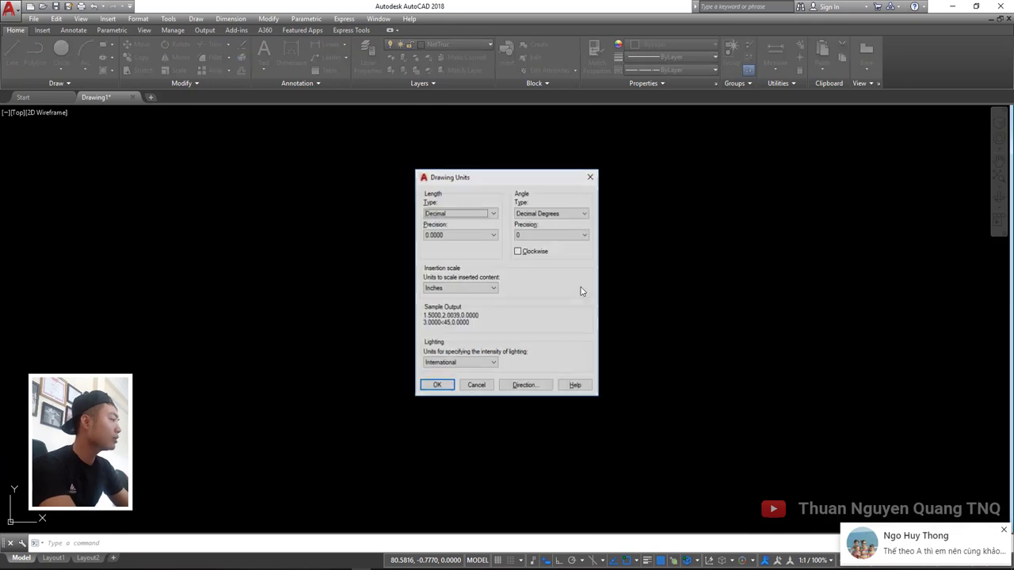
pyautogui.click(1005, 531)
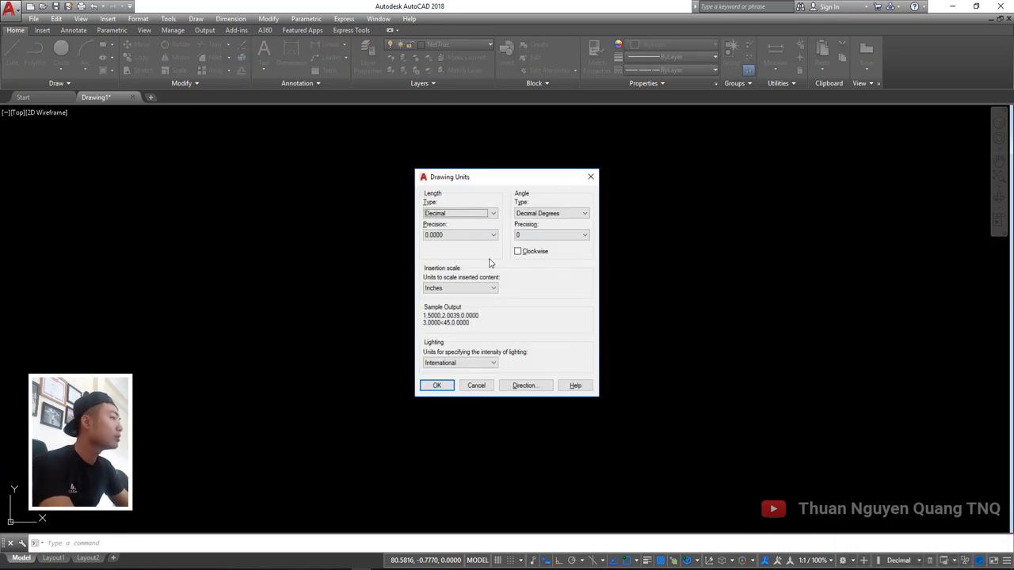
pyautogui.click(448, 245)
pyautogui.click(459, 287)
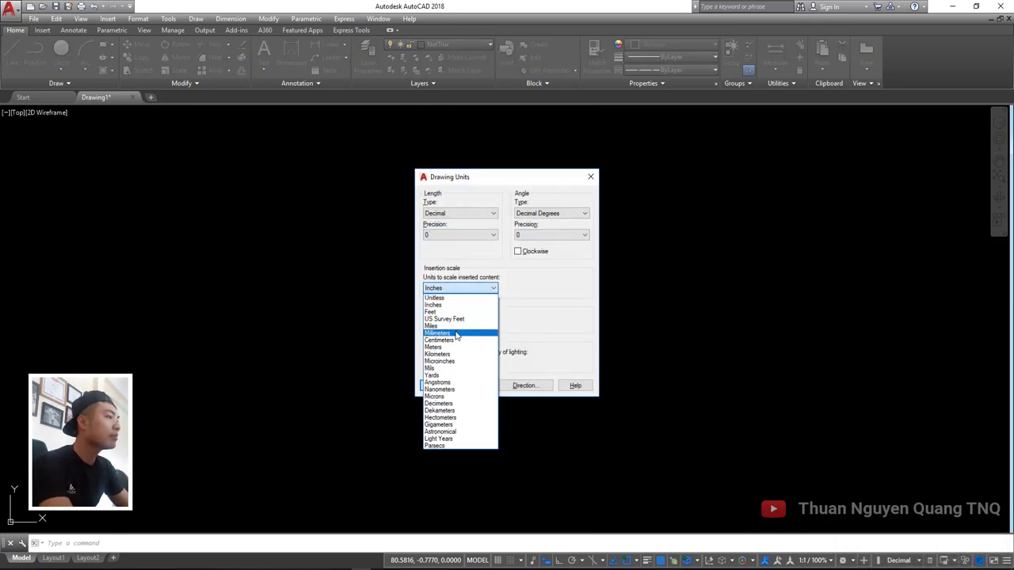
pyautogui.click(454, 333)
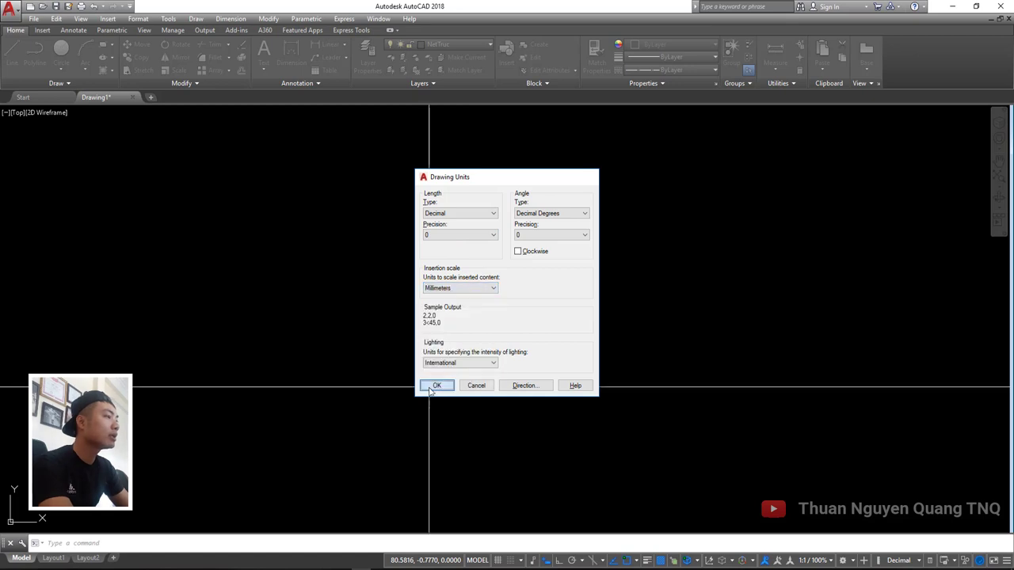
pyautogui.click(437, 386)
# Draw a 10000-long horizontal axis polyline with Ortho on
pyautogui.write('pl')
pyautogui.press('Return')
pyautogui.click(240, 259)
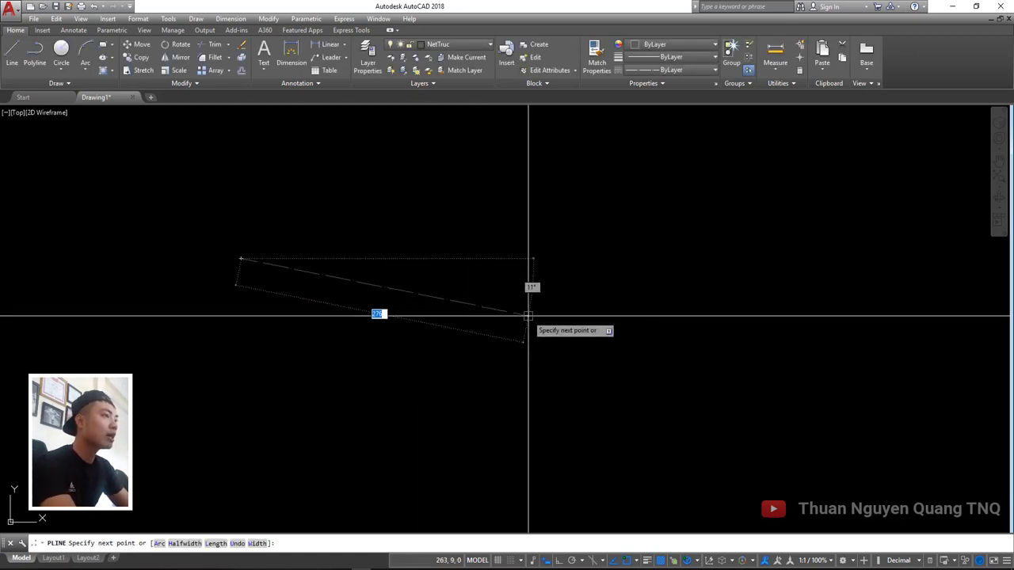
pyautogui.press('F8')
pyautogui.write('10000')
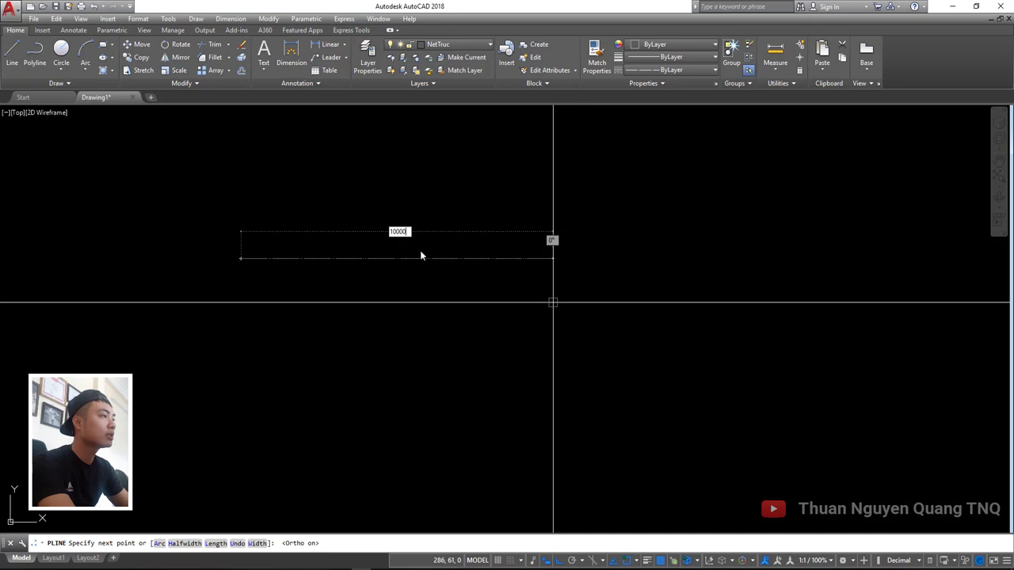
pyautogui.press('Return')
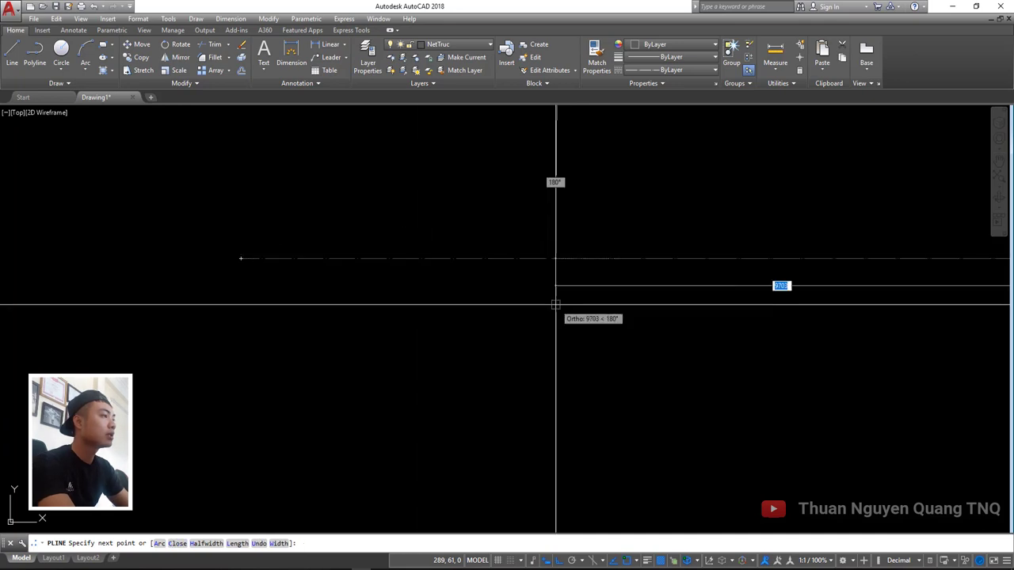
pyautogui.press('Return')
pyautogui.press('Return')
# Select the horizontal axis line after a few stray selection attempts
pyautogui.write('e')
pyautogui.press('Return')
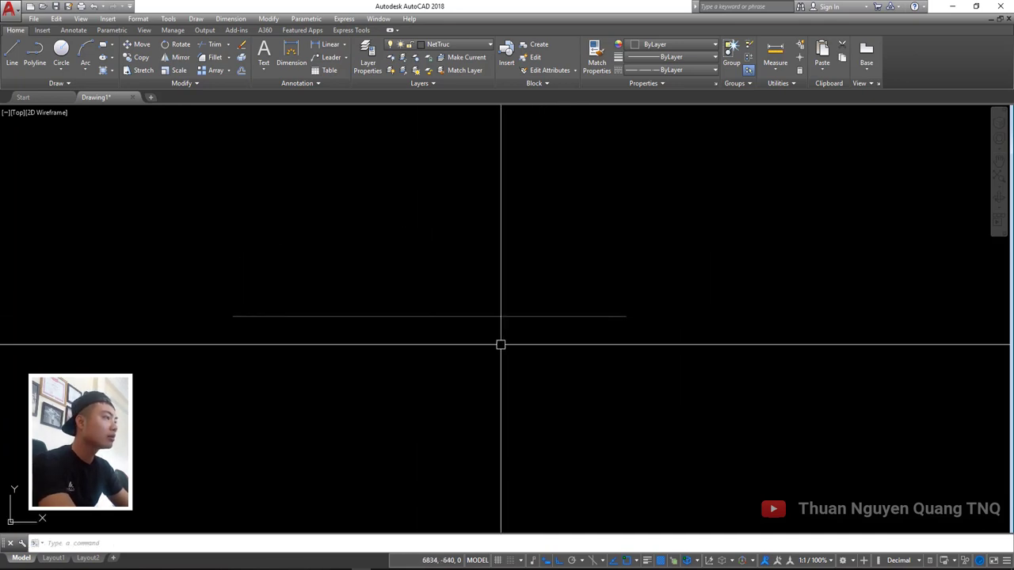
pyautogui.click(479, 298)
pyautogui.scroll(-2, 479, 298)
pyautogui.press('Escape')
pyautogui.moveTo(441, 362); pyautogui.dragTo(459, 330, button='middle')
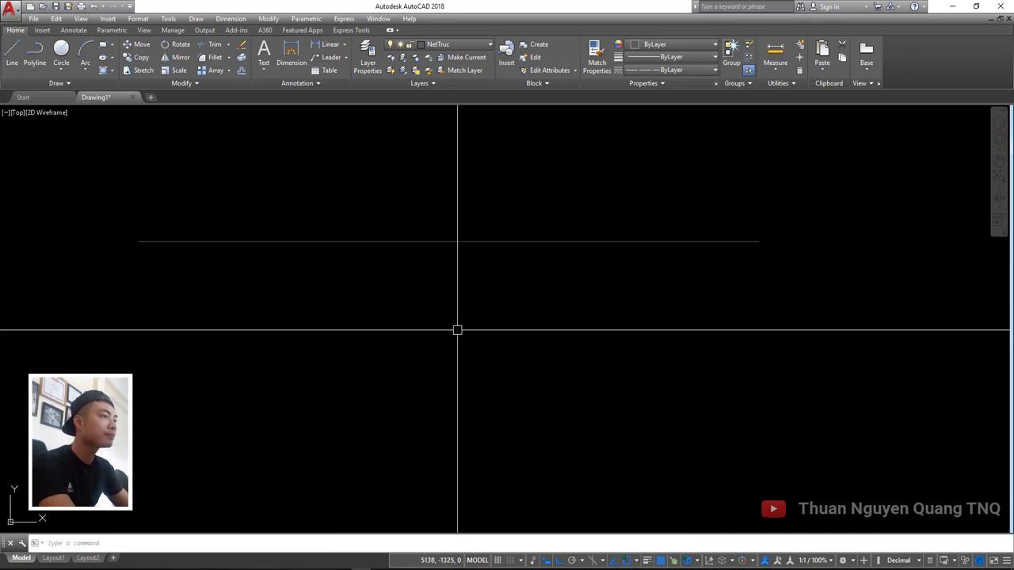
pyautogui.click(486, 192)
pyautogui.press('Escape')
pyautogui.moveTo(376, 263); pyautogui.dragTo(382, 251, button='middle')
pyautogui.click(392, 231)
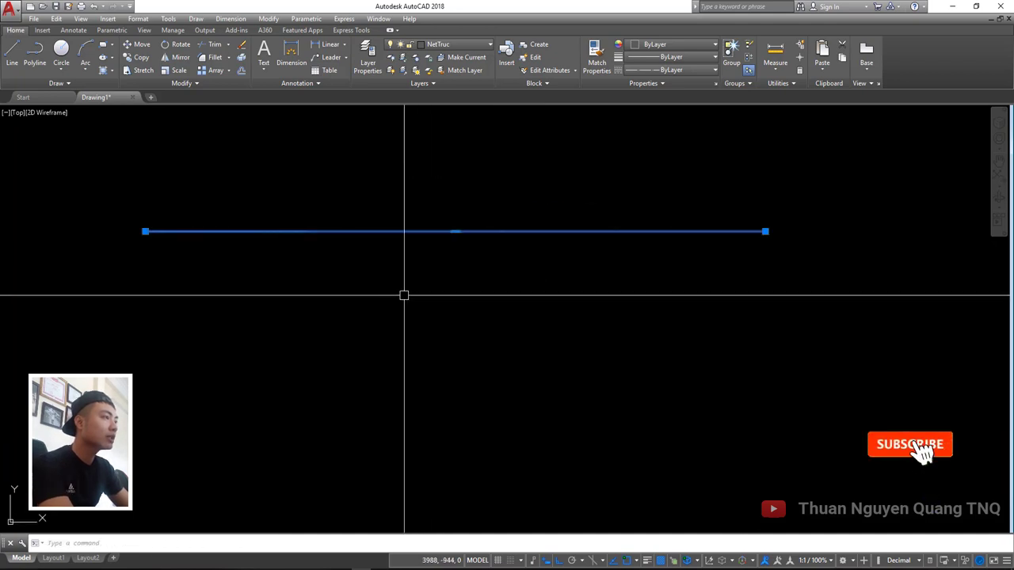
# Copy the axis line to three positions below, giving four horizontal axes
pyautogui.write('co')
pyautogui.press('Return')
pyautogui.click(465, 252)
pyautogui.click(465, 283)
pyautogui.click(471, 320)
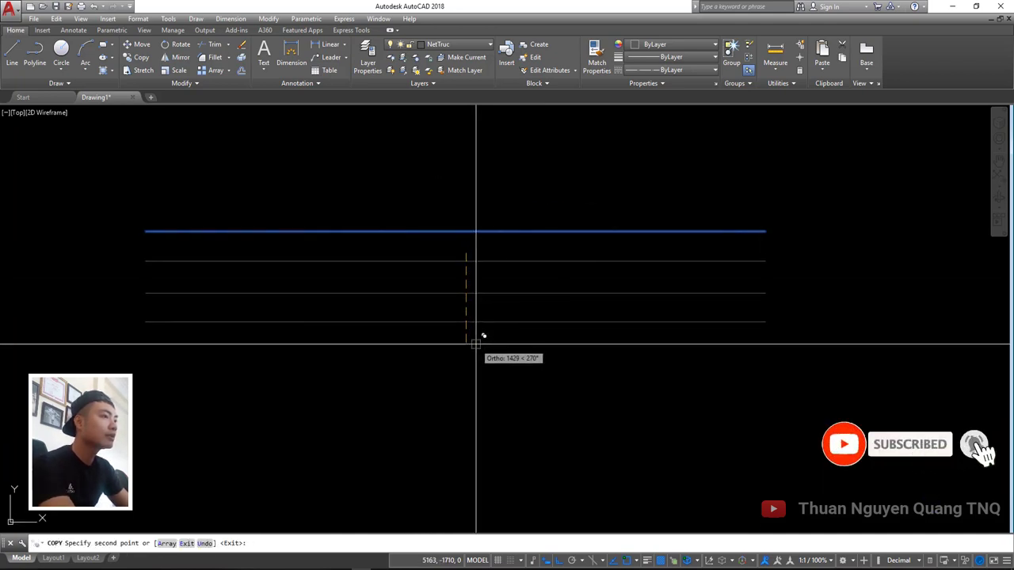
pyautogui.click(475, 370)
pyautogui.press('Return')
pyautogui.click(544, 362)
pyautogui.press('Escape')
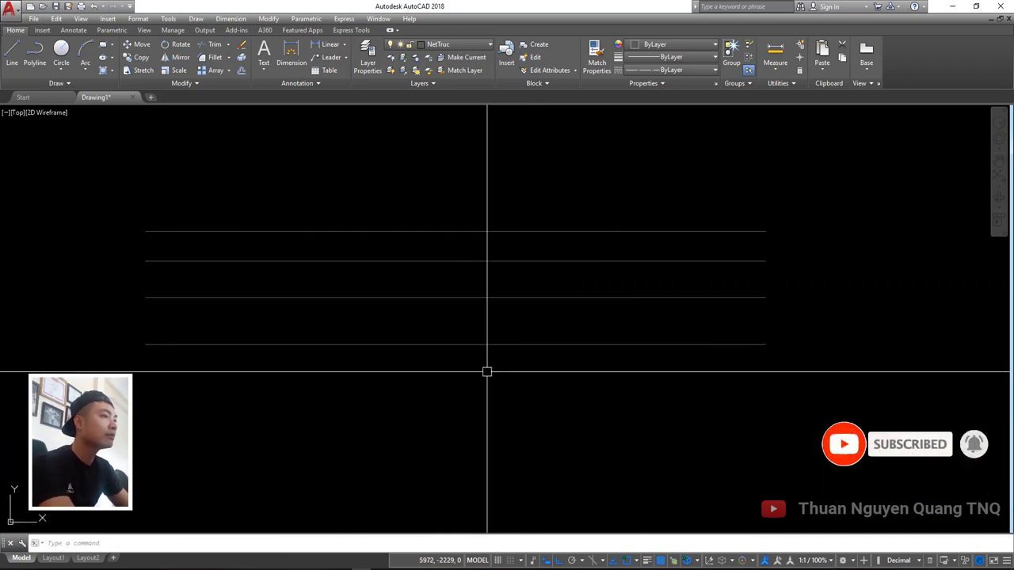
pyautogui.moveTo(331, 322); pyautogui.dragTo(340, 319, button='middle')
# Draw a vertical axis across the horizontals and copy it twice to the right
pyautogui.write('pl')
pyautogui.press('Return')
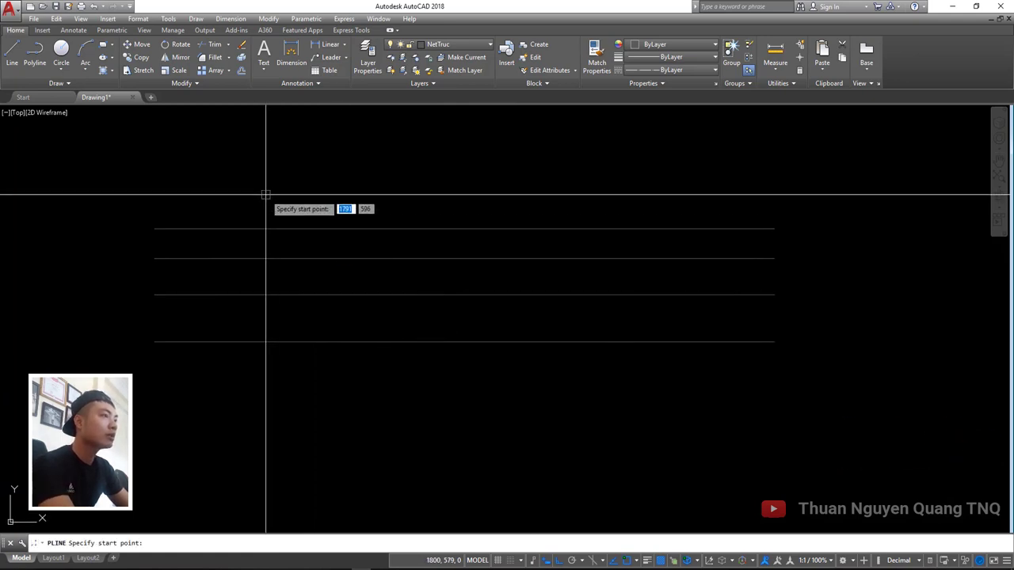
pyautogui.click(267, 156)
pyautogui.click(267, 436)
pyautogui.press('Return')
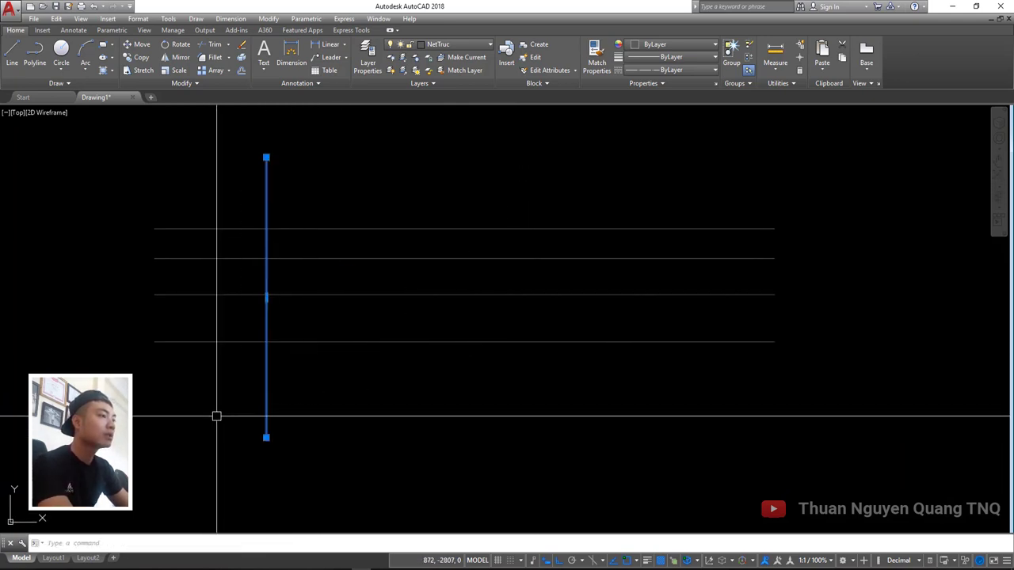
pyautogui.write('co')
pyautogui.press('Return')
pyautogui.click(355, 437)
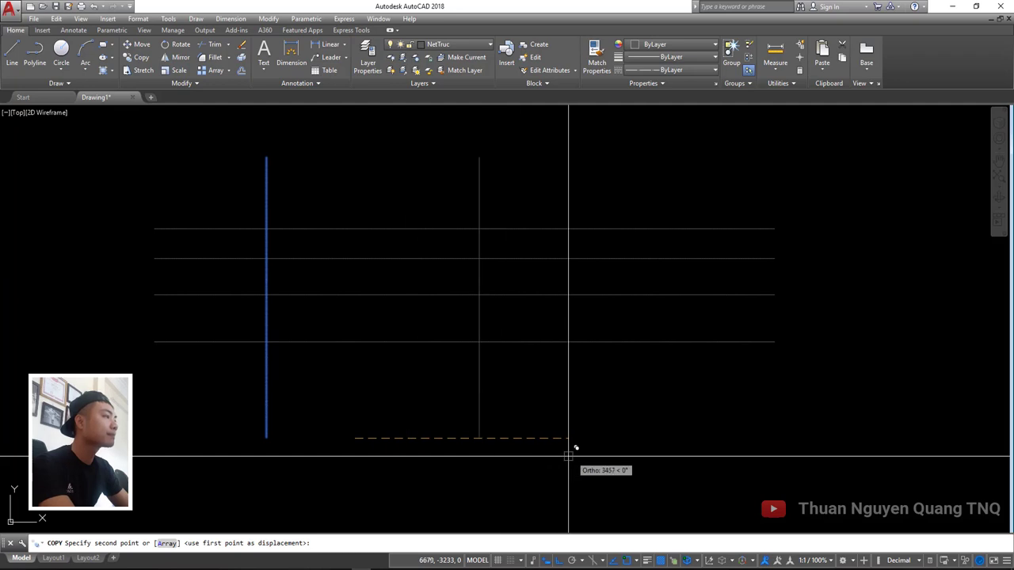
pyautogui.click(532, 455)
pyautogui.click(758, 434)
pyautogui.press('Return')
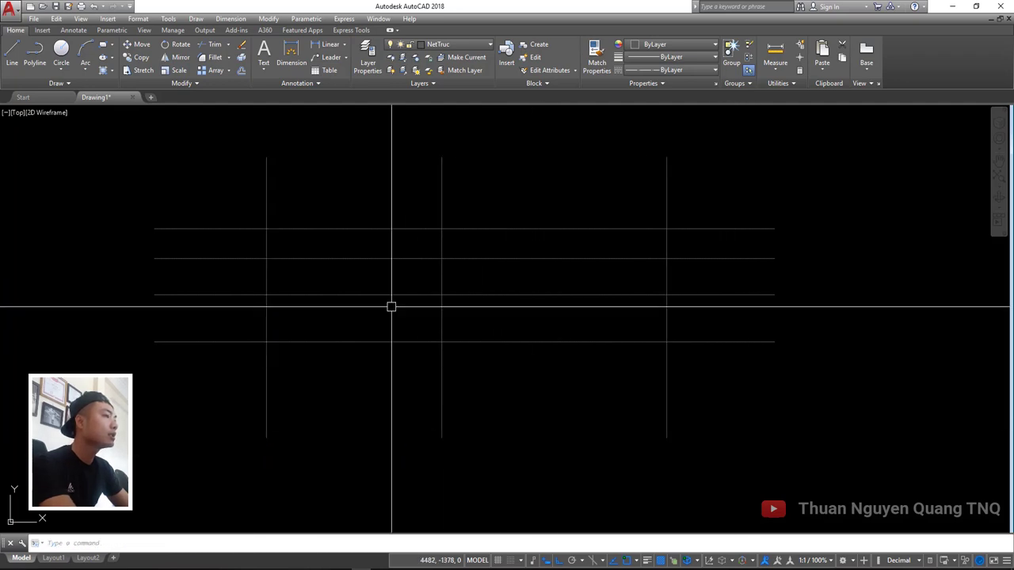
# Stretch the lower ends of the three vertical axes to shorten them
pyautogui.scroll(4, 275, 234)
pyautogui.scroll(-3, 240, 211)
pyautogui.scroll(-4, 287, 264)
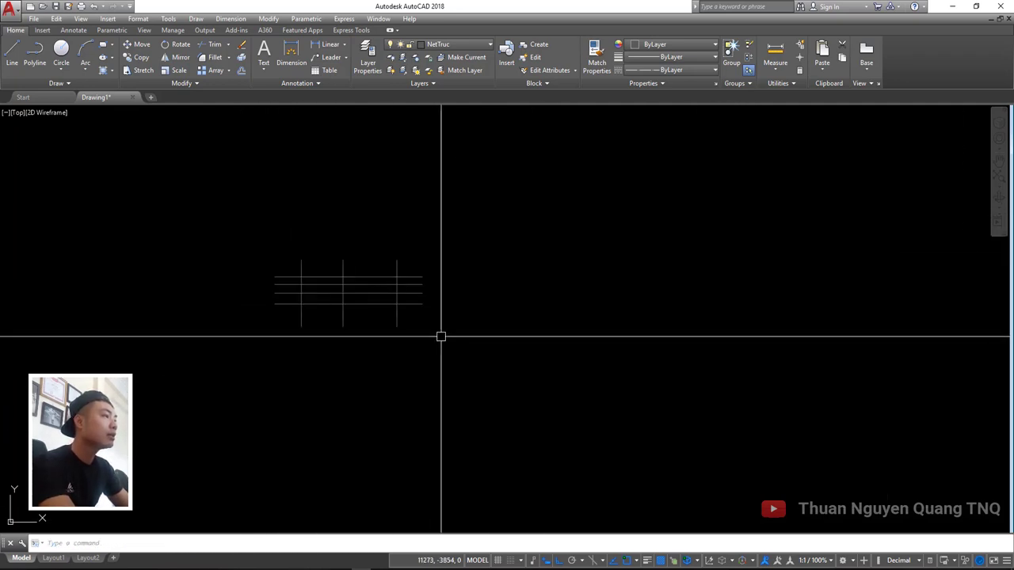
pyautogui.moveTo(439, 335); pyautogui.dragTo(247, 271)
pyautogui.scroll(3, 332, 297)
pyautogui.write('s')
pyautogui.press('Return')
pyautogui.moveTo(572, 407); pyautogui.dragTo(280, 373)
pyautogui.press('Return')
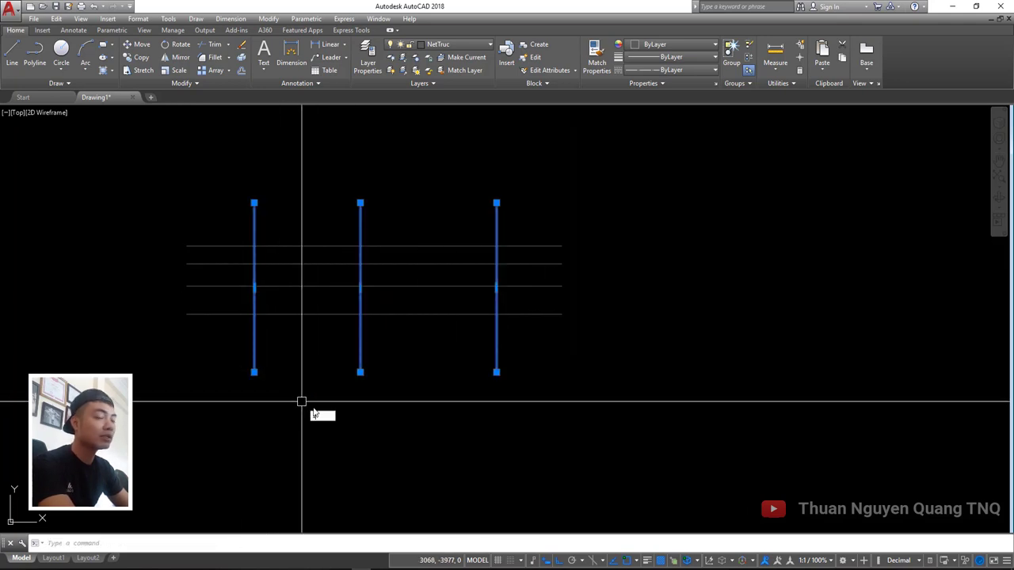
pyautogui.click(348, 440)
pyautogui.click(349, 416)
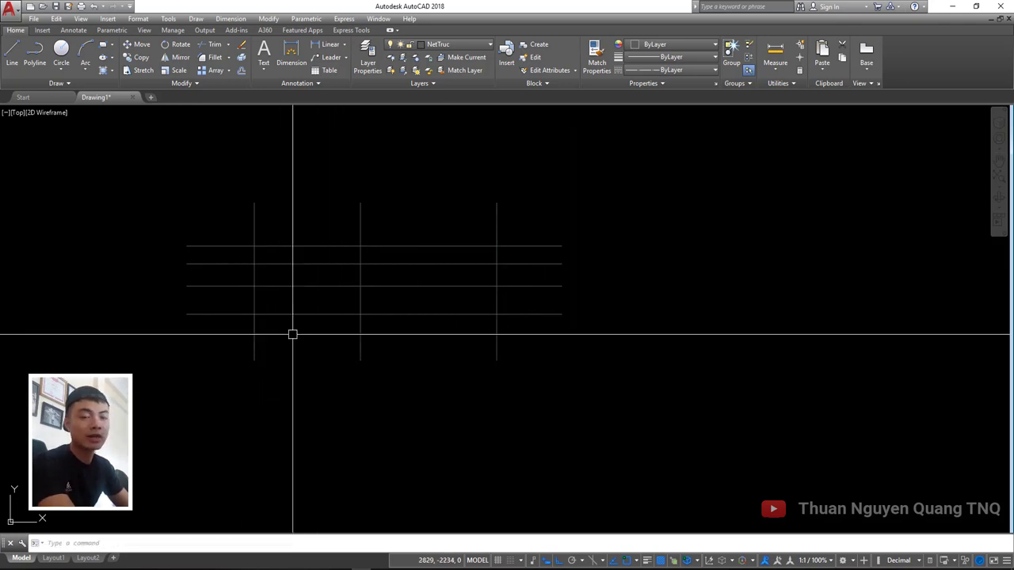
# Zoom and pan to frame the completed axis grid
pyautogui.scroll(2, 431, 222)
pyautogui.moveTo(652, 213); pyautogui.dragTo(135, 187)
pyautogui.scroll(2, 193, 238)
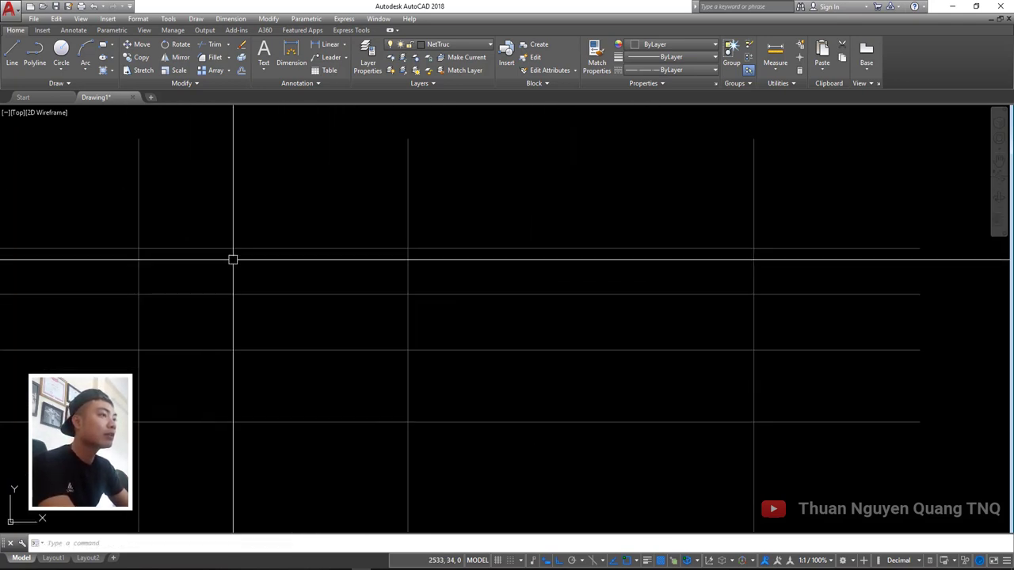
pyautogui.scroll(-7, 233, 261)
pyautogui.moveTo(250, 302); pyautogui.dragTo(278, 253, button='middle')
# Make NetKhuat the current layer
pyautogui.click(440, 45)
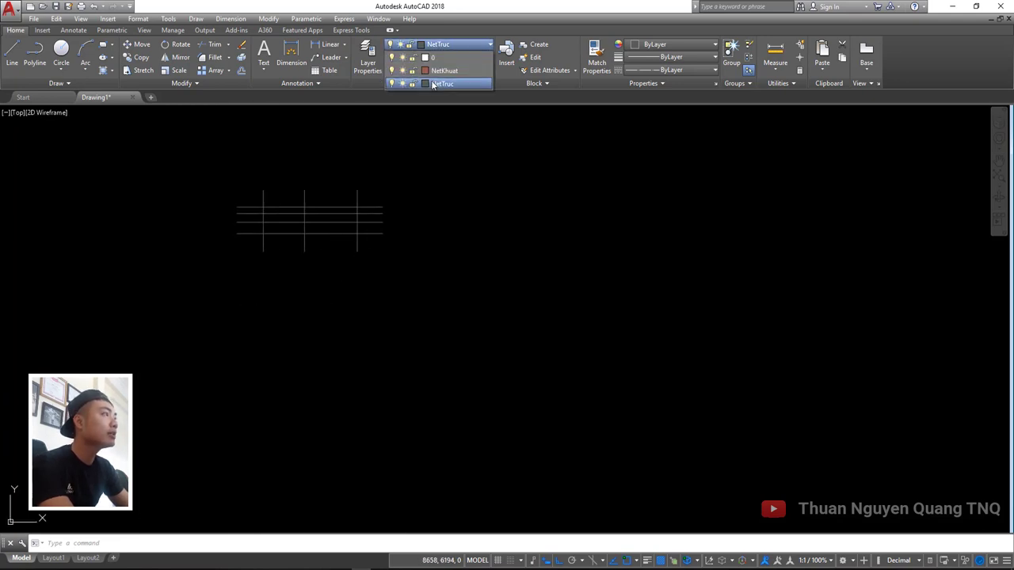
pyautogui.click(446, 76)
pyautogui.scroll(4, 288, 306)
pyautogui.scroll(-3, 290, 309)
# Draw a horizontal line below the axis grid and copy it downward
pyautogui.write('pl')
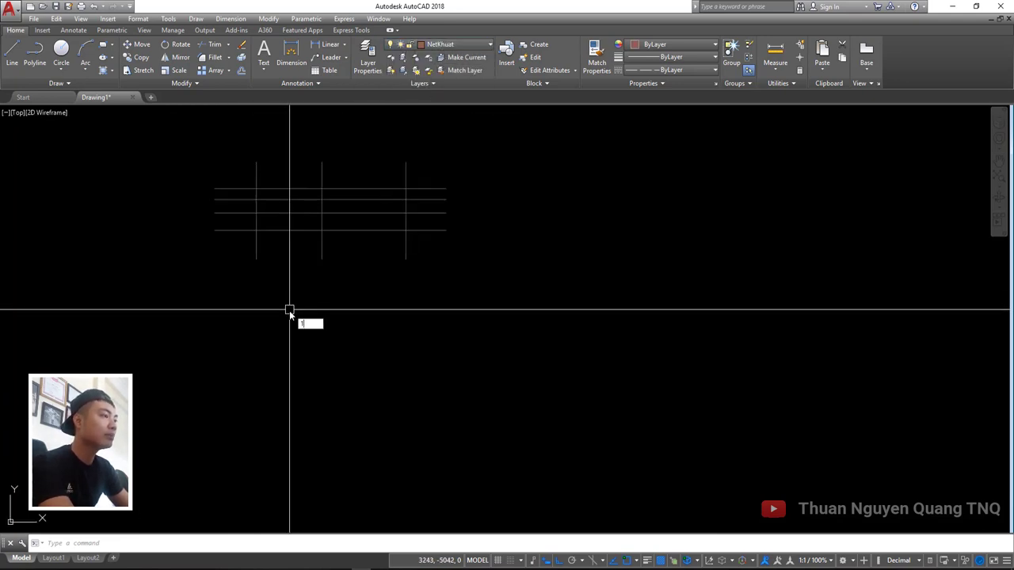
pyautogui.scroll(1, 230, 348)
pyautogui.press('space')
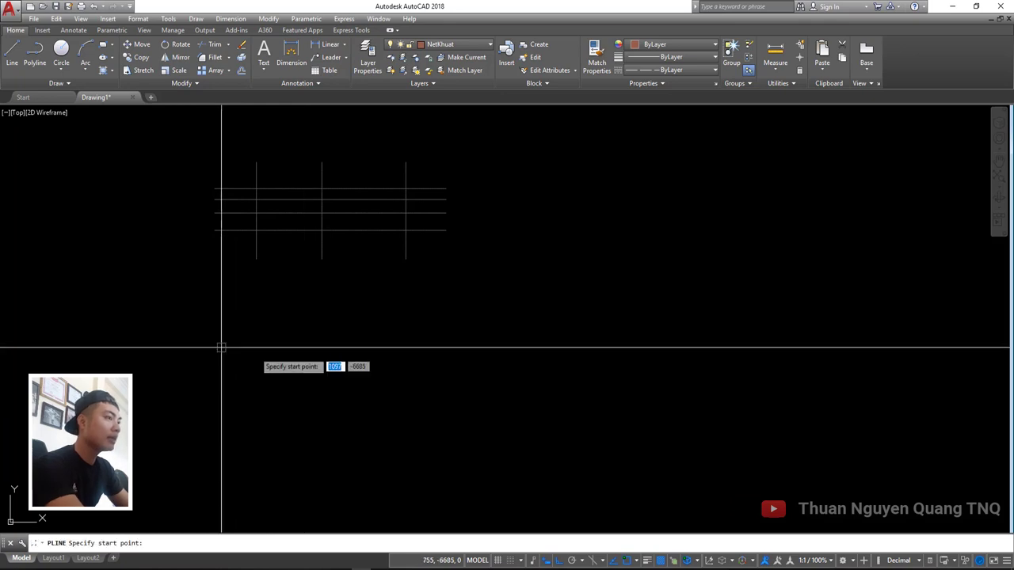
pyautogui.click(223, 344)
pyautogui.click(453, 345)
pyautogui.press('space')
pyautogui.click(340, 344)
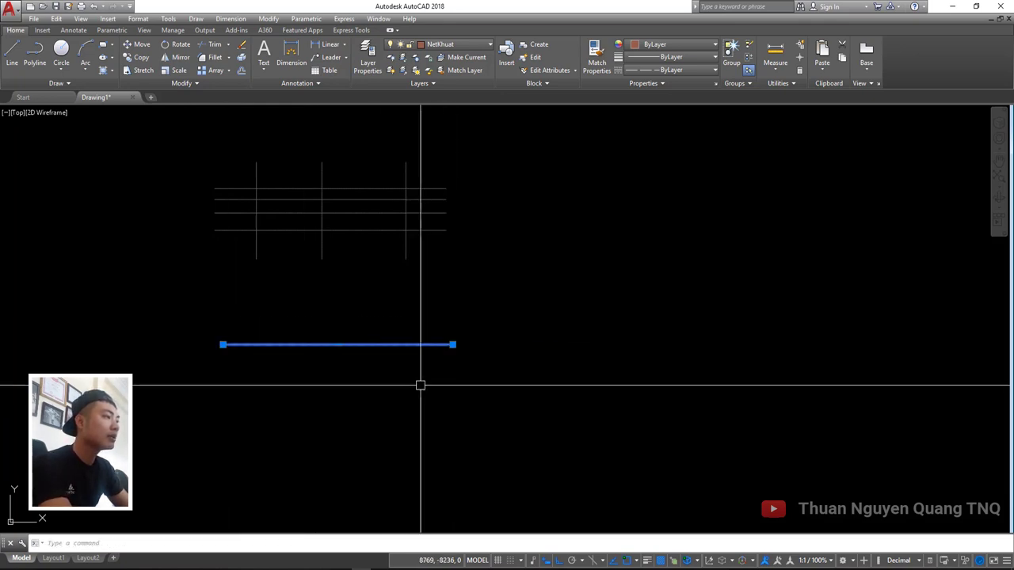
pyautogui.write('co')
pyautogui.click(491, 341)
pyautogui.click(492, 373)
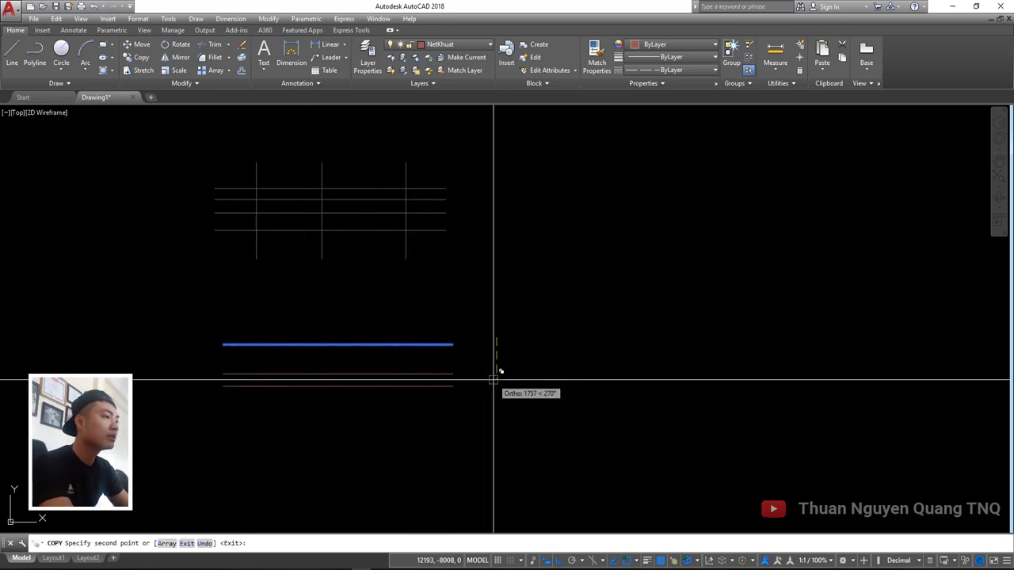
pyautogui.press('space')
# Draw a vertical line across them and copy it to the right
pyautogui.write('pl')
pyautogui.press('space')
pyautogui.click(260, 408)
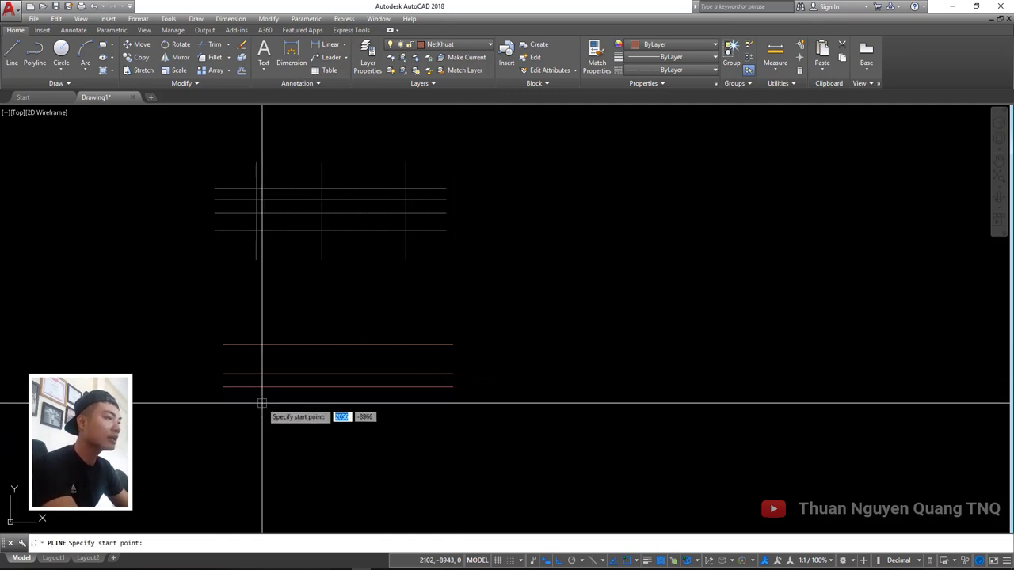
pyautogui.click(261, 319)
pyautogui.press('space')
pyautogui.write('co')
pyautogui.click(301, 331)
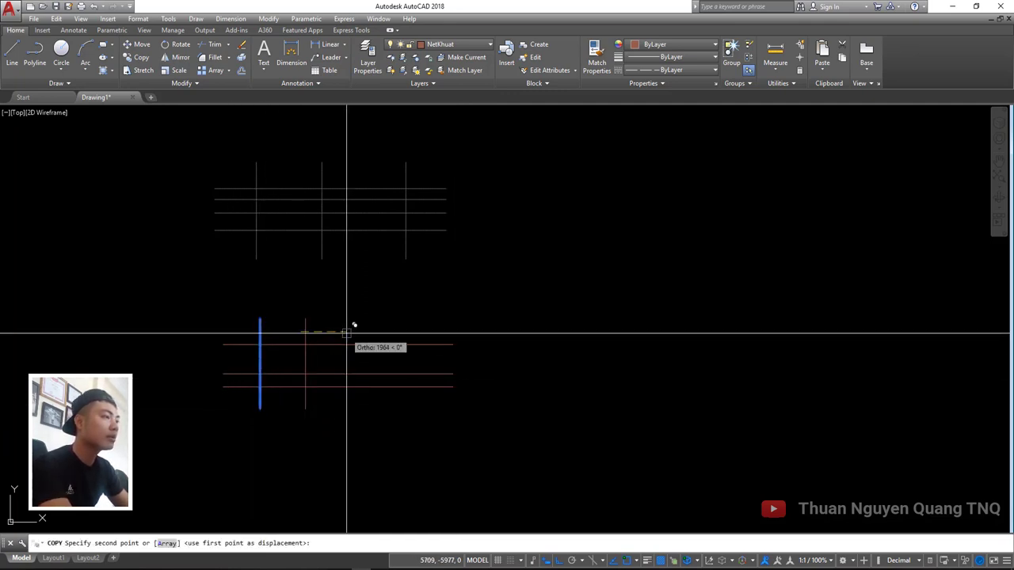
pyautogui.click(421, 332)
pyautogui.press('space')
pyautogui.moveTo(335, 438); pyautogui.dragTo(362, 438, button='middle')
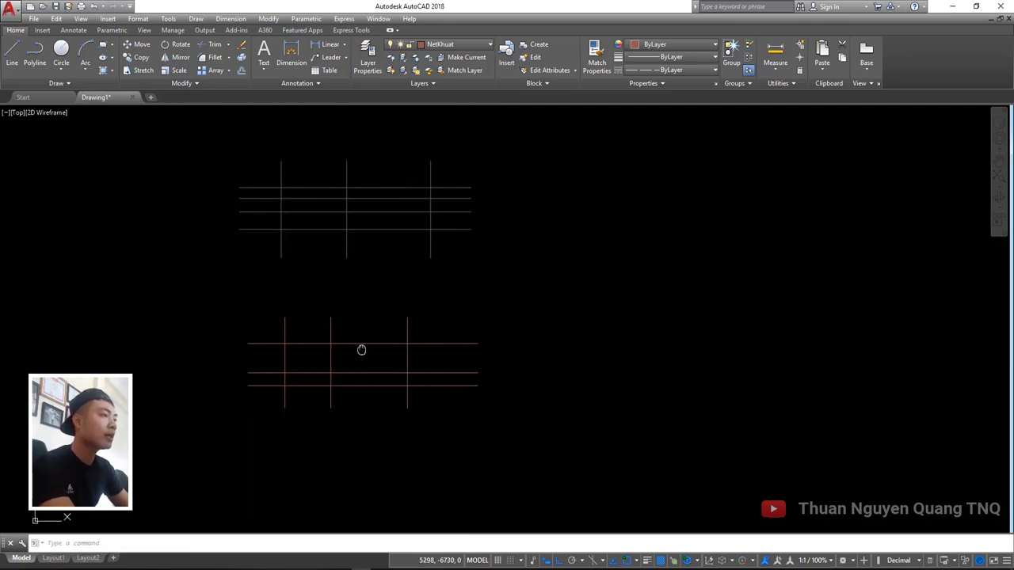
# Pan and zoom to frame both grids, briefly window-selecting the upper grid and clearing it
pyautogui.moveTo(335, 310); pyautogui.dragTo(341, 318, button='middle')
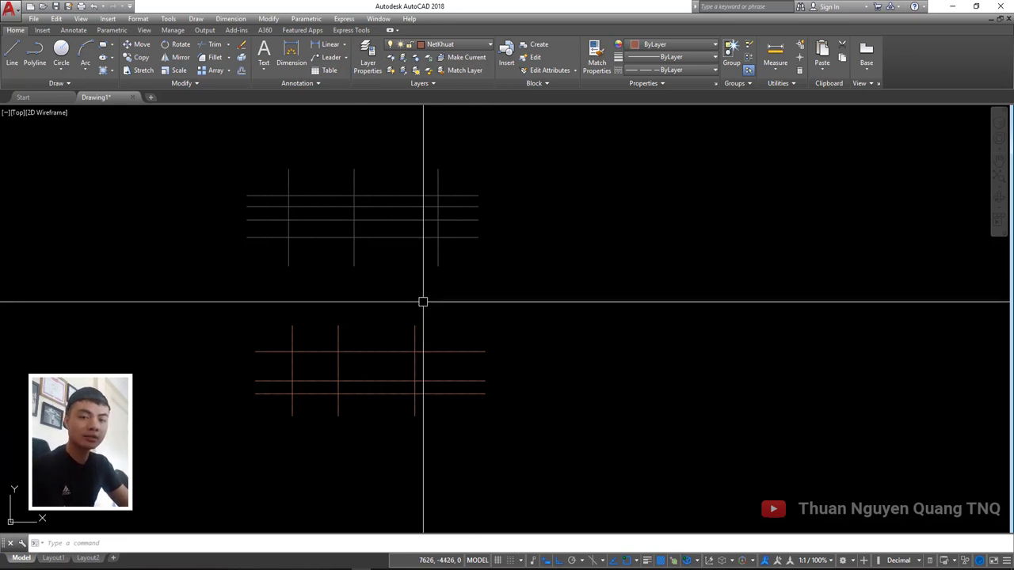
pyautogui.scroll(2, 396, 209)
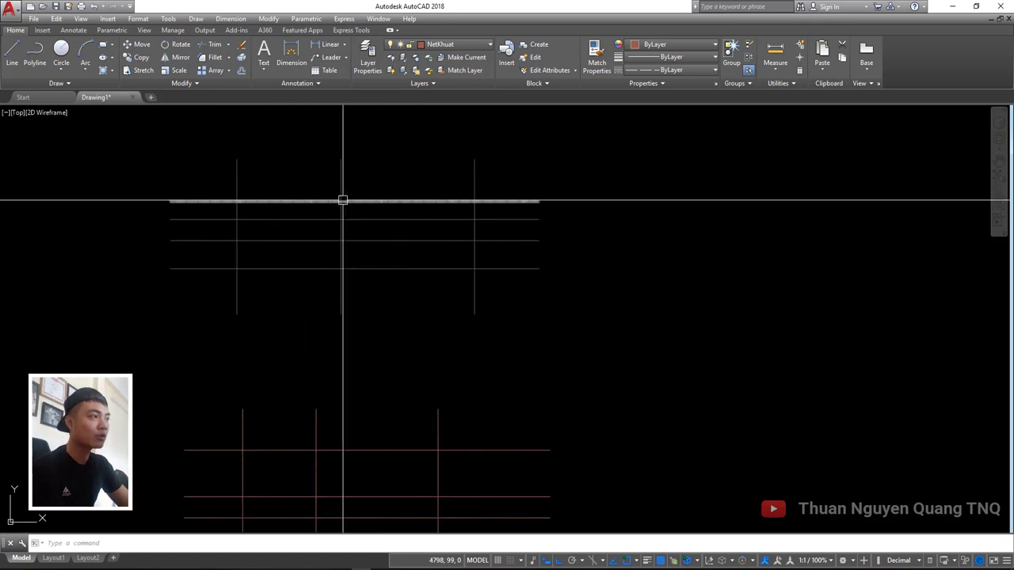
pyautogui.moveTo(418, 324); pyautogui.dragTo(409, 255, button='middle')
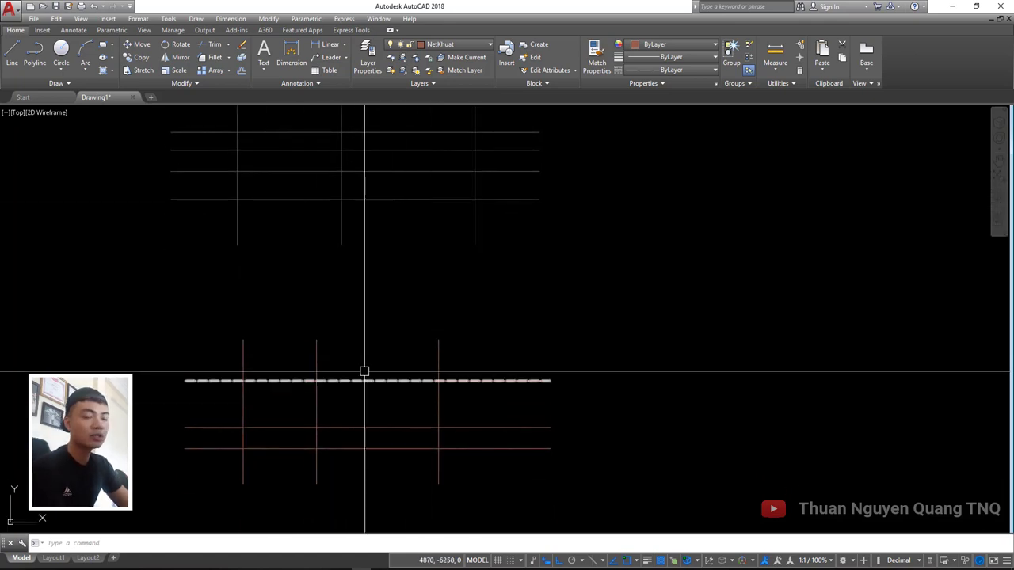
pyautogui.moveTo(428, 346); pyautogui.dragTo(433, 357, button='middle')
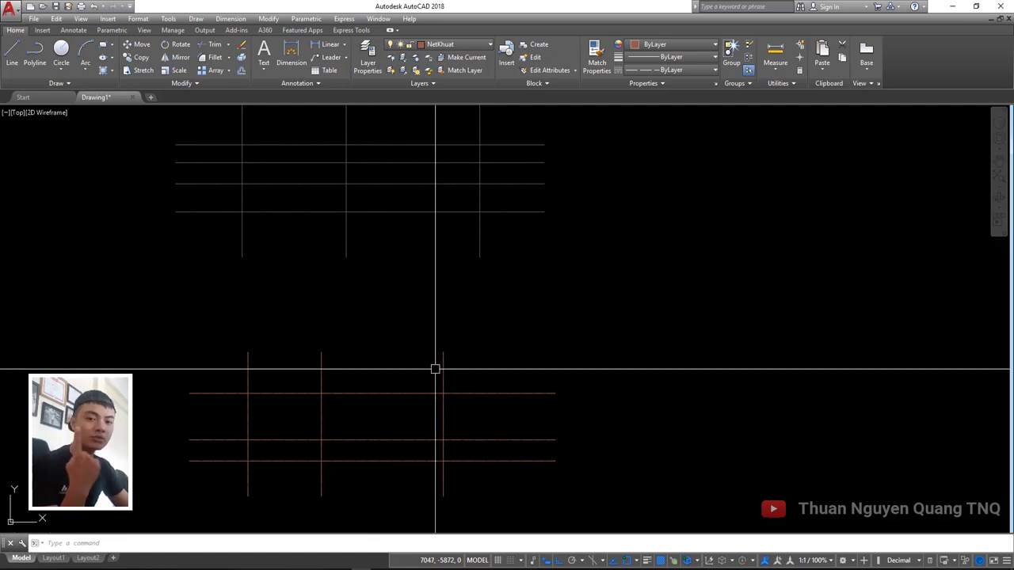
pyautogui.moveTo(362, 364)
pyautogui.mouseDown(button='middle')
pyautogui.moveTo(444, 378)
pyautogui.moveTo(441, 344)
pyautogui.mouseUp(button='middle')
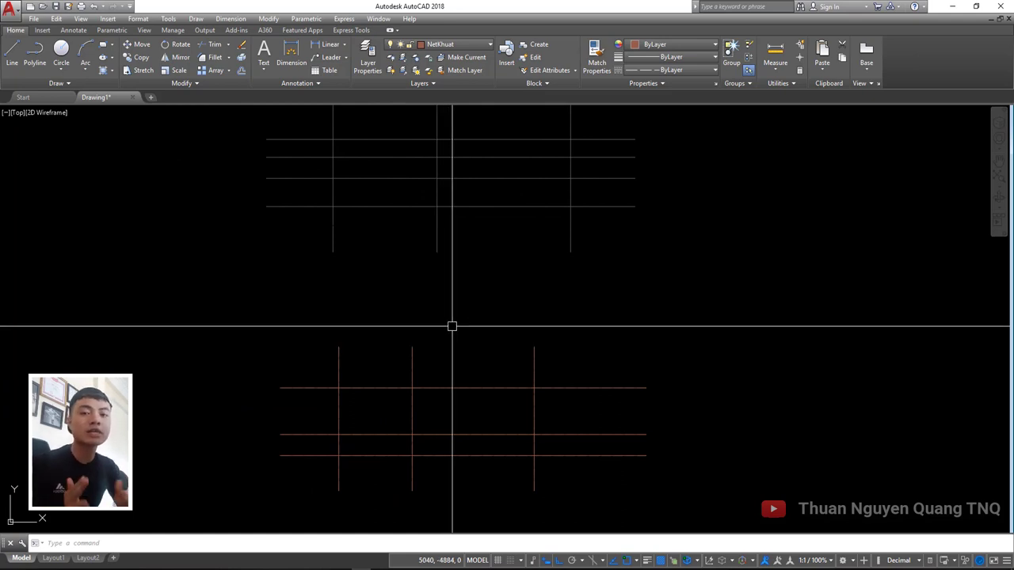
pyautogui.moveTo(539, 251); pyautogui.dragTo(539, 305, button='middle')
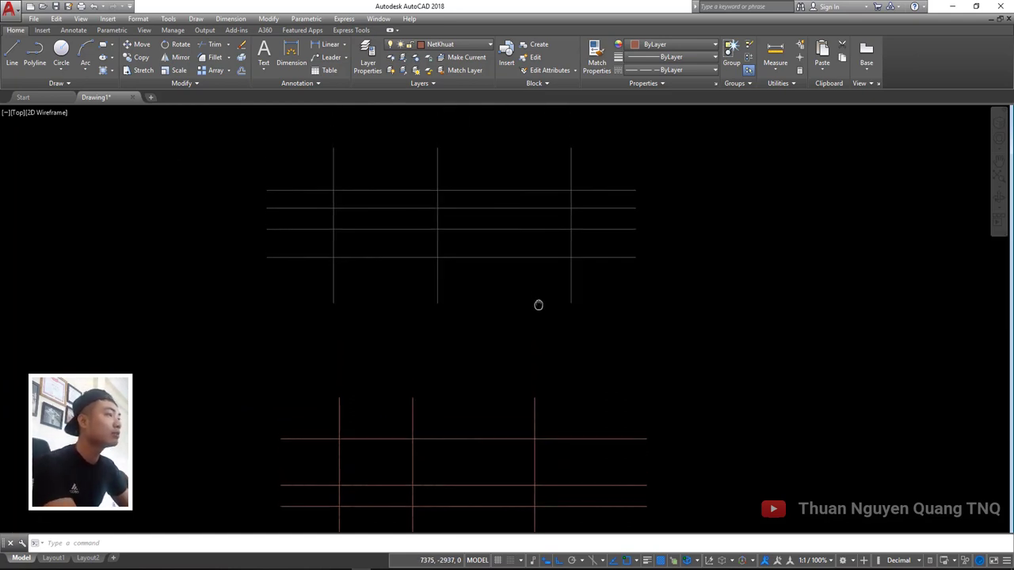
pyautogui.click(685, 317)
pyautogui.click(271, 185)
pyautogui.press('Escape')
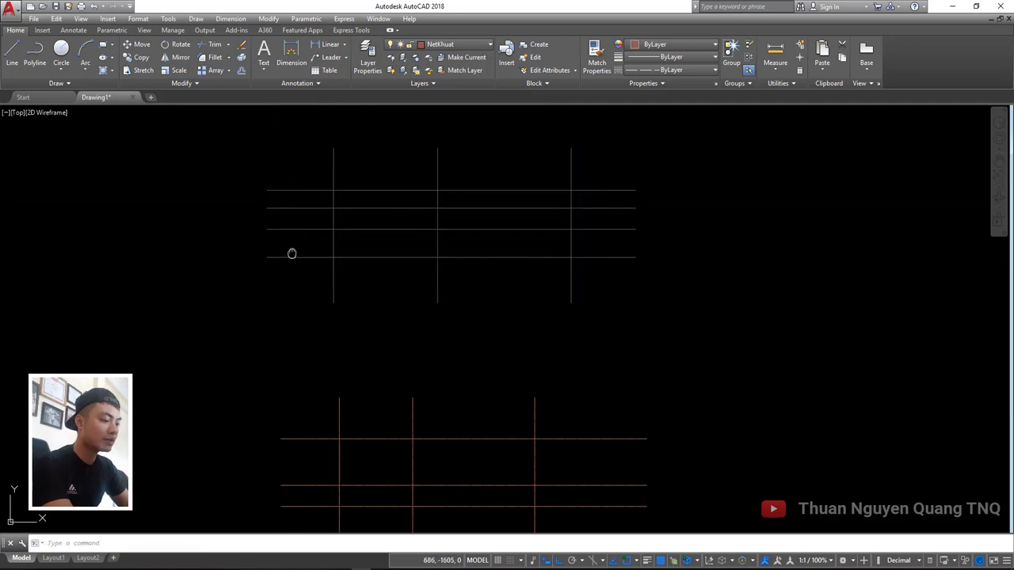
pyautogui.moveTo(290, 254); pyautogui.dragTo(301, 243, button='middle')
# Open the Properties palette, close it, then reopen it with CH
pyautogui.hotkey('ctrl', '1')
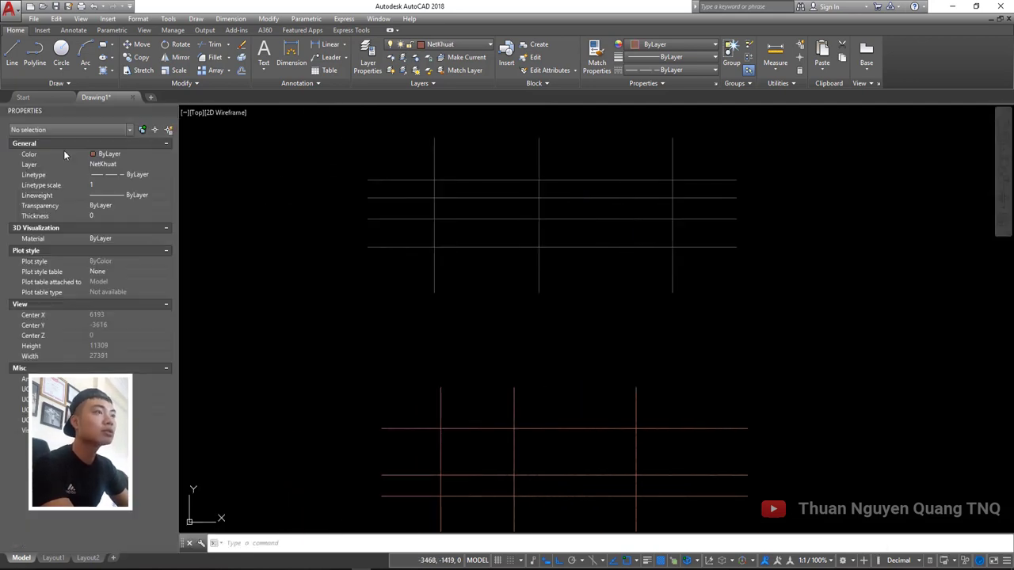
pyautogui.scroll(-4, 229, 230)
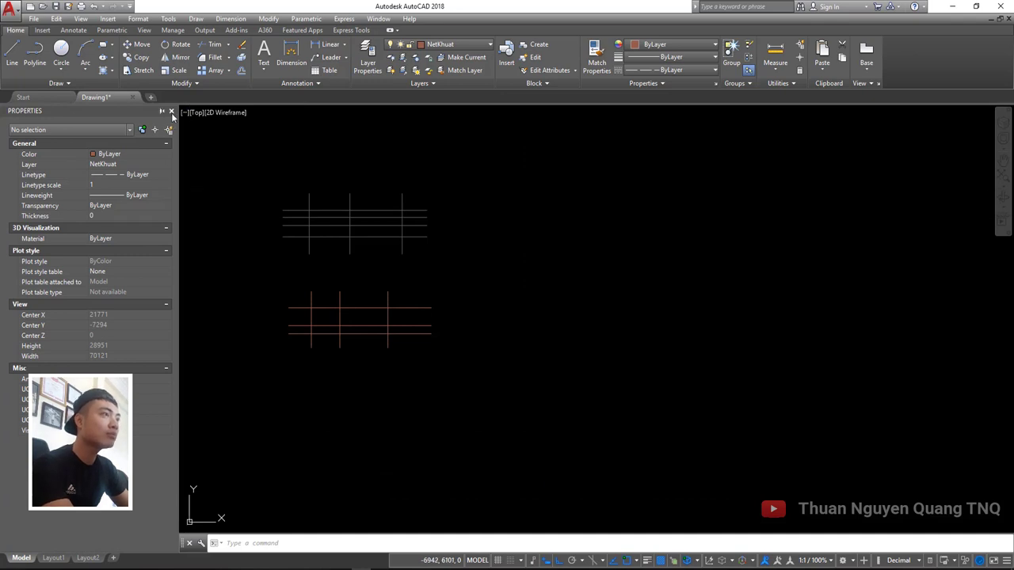
pyautogui.click(171, 112)
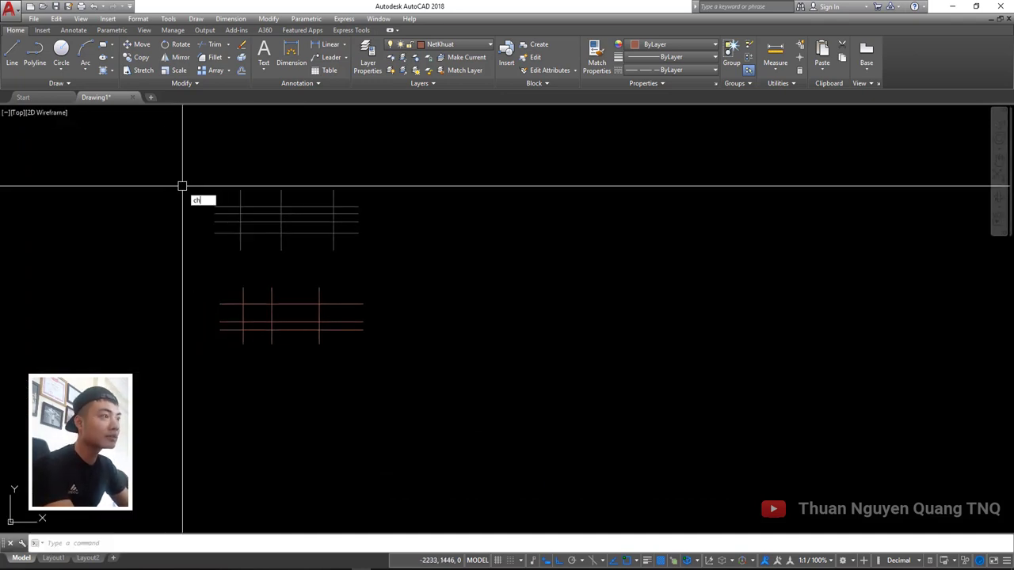
pyautogui.press('Return')
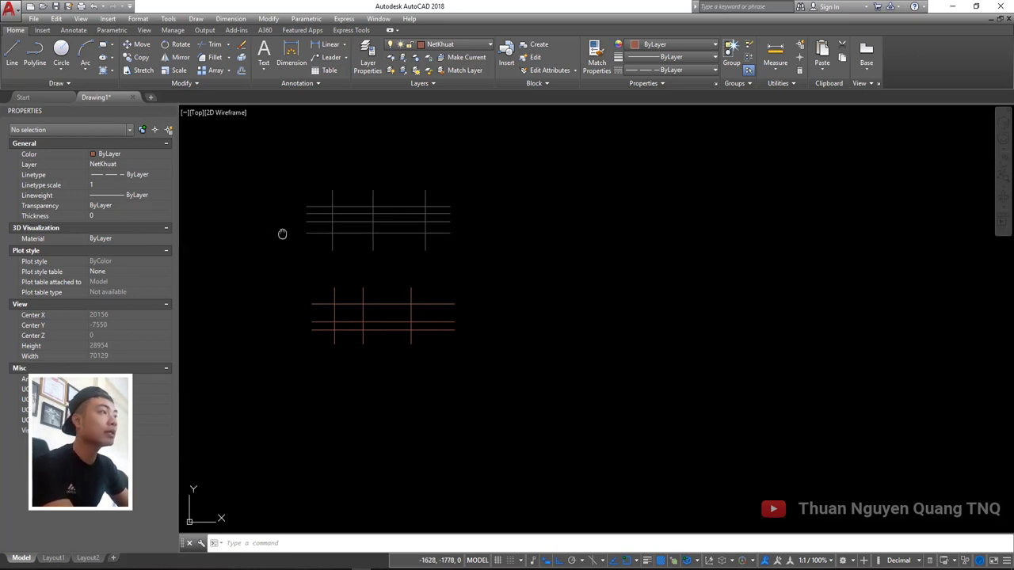
pyautogui.scroll(2, 328, 222)
# Undock the Properties palette so it floats at the left over the drawing
pyautogui.moveTo(59, 109); pyautogui.dragTo(236, 176)
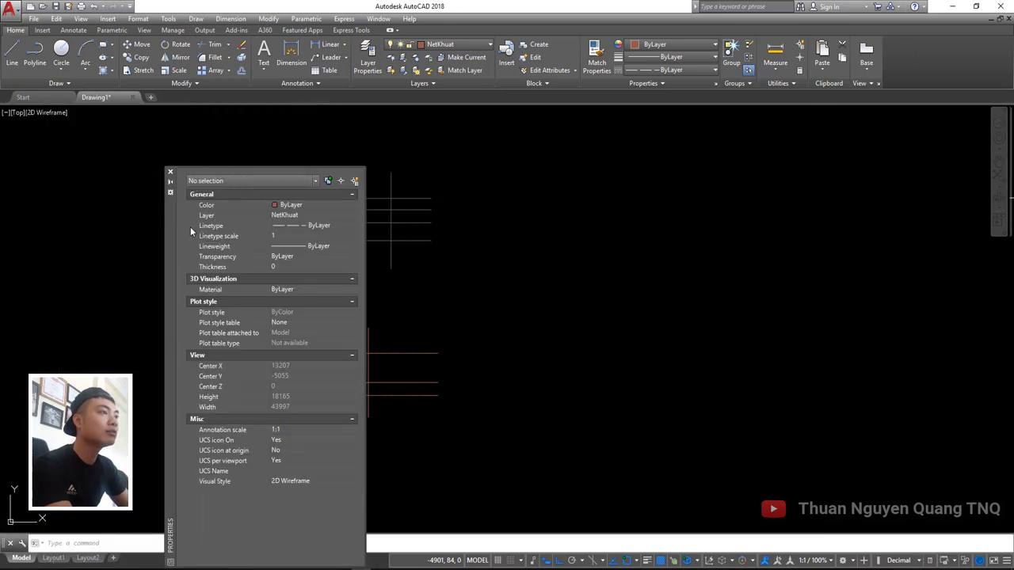
pyautogui.moveTo(190, 226)
pyautogui.mouseDown()
pyautogui.moveTo(383, 199)
pyautogui.moveTo(181, 214)
pyautogui.moveTo(571, 180)
pyautogui.moveTo(63, 210)
pyautogui.moveTo(40, 198)
pyautogui.mouseUp()
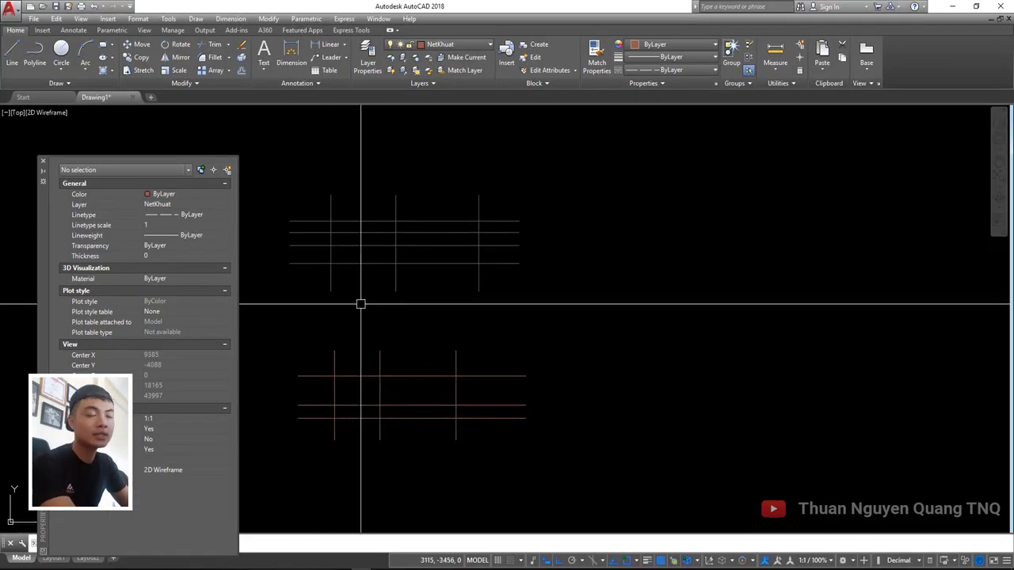
pyautogui.moveTo(362, 301); pyautogui.dragTo(390, 308, button='middle')
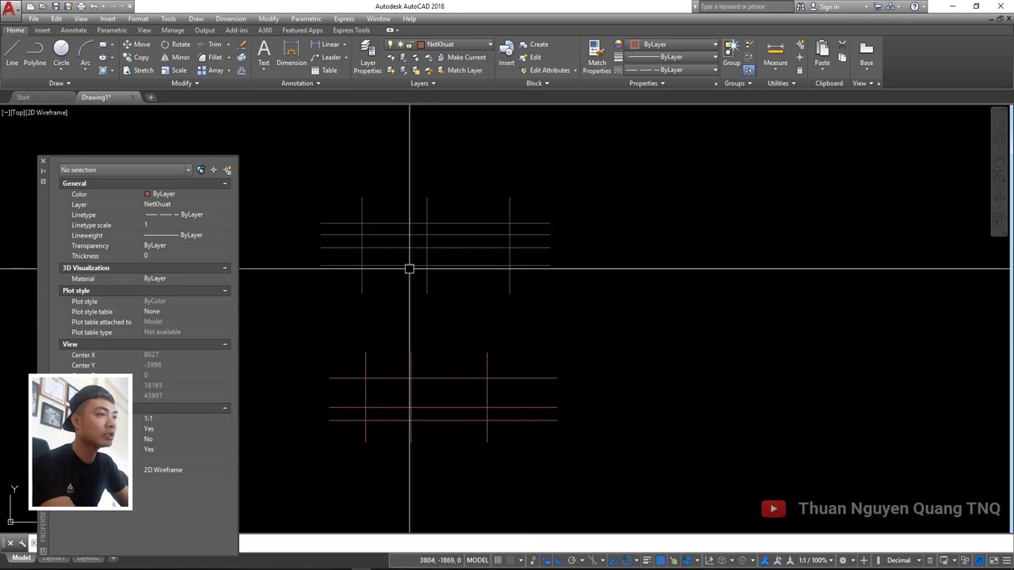
pyautogui.scroll(3, 367, 249)
pyautogui.scroll(3, 367, 214)
pyautogui.scroll(-4, 372, 221)
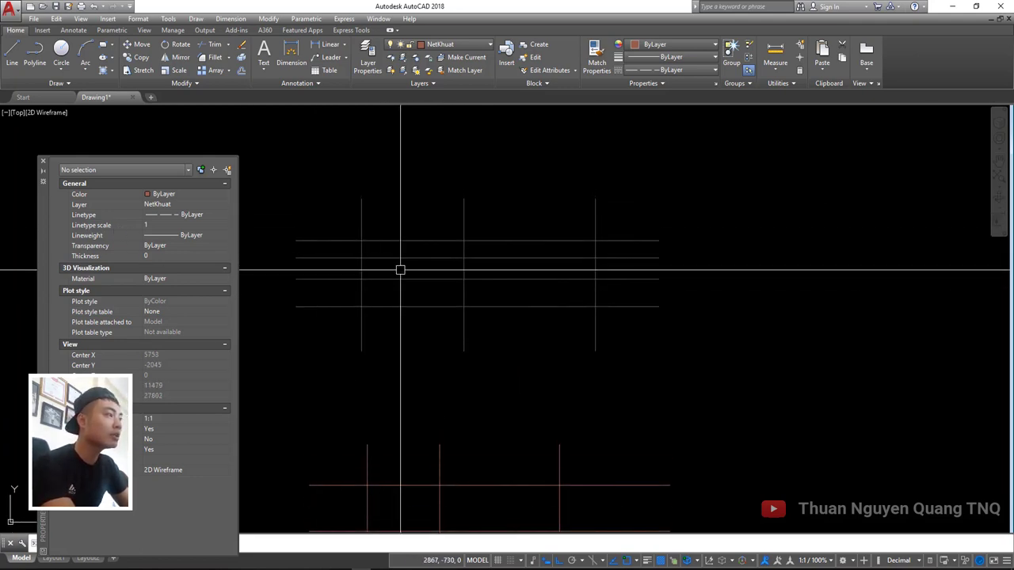
pyautogui.moveTo(43, 196); pyautogui.dragTo(39, 176)
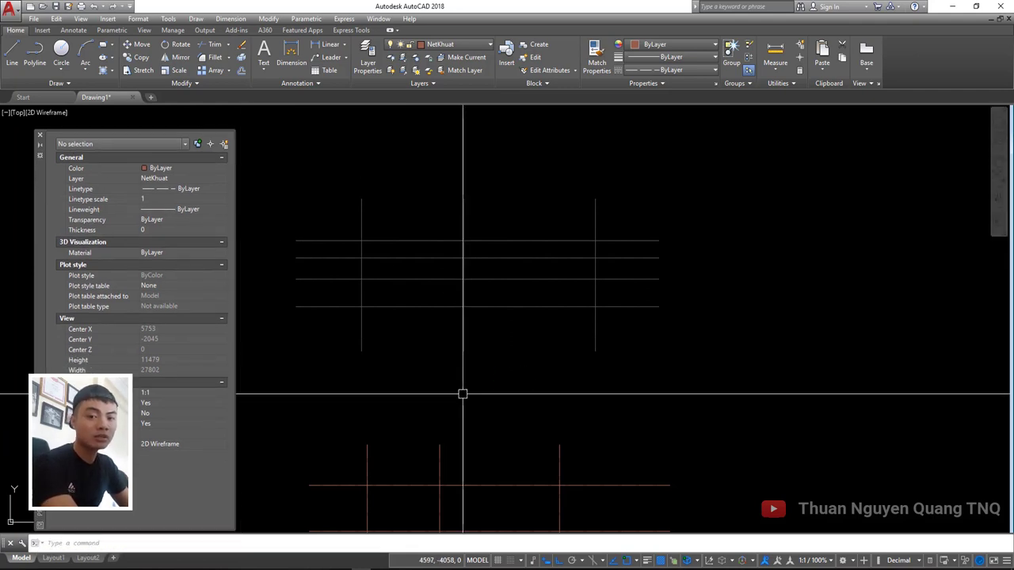
pyautogui.scroll(2, 369, 217)
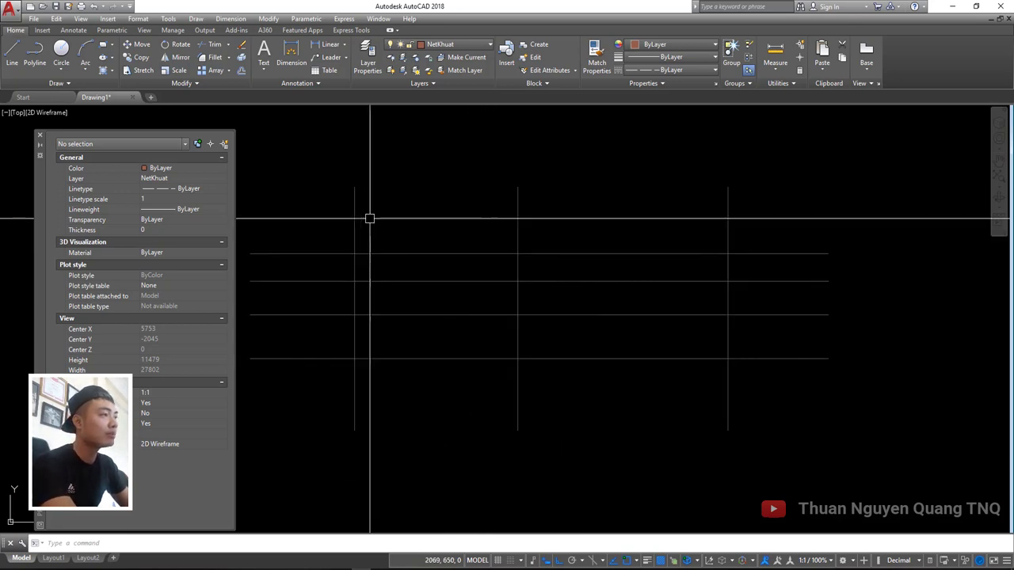
# Select a vertical NetTruc grid line and set its linetype scale to 30
pyautogui.click(381, 182)
pyautogui.click(342, 196)
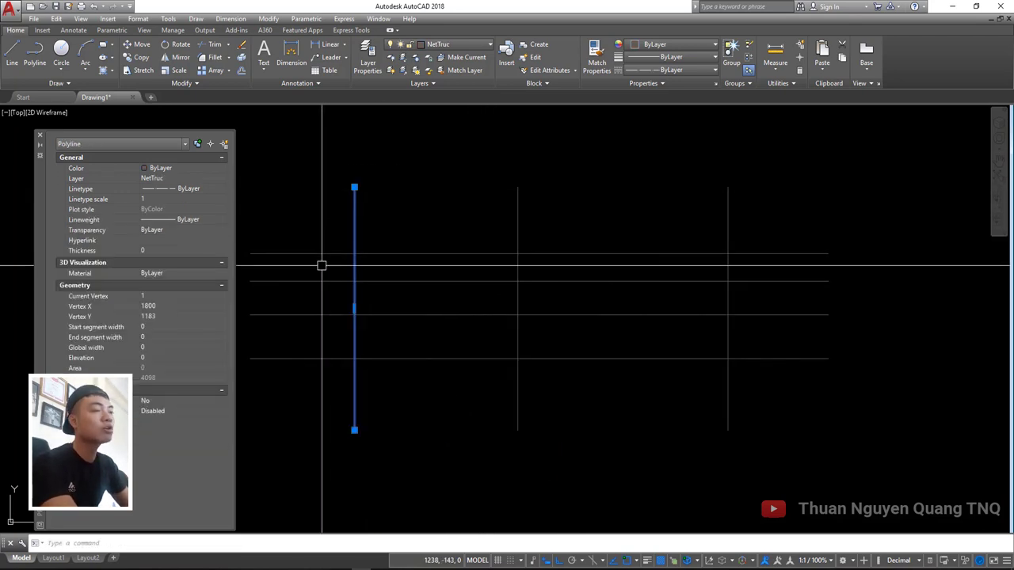
pyautogui.click(380, 188)
pyautogui.click(328, 216)
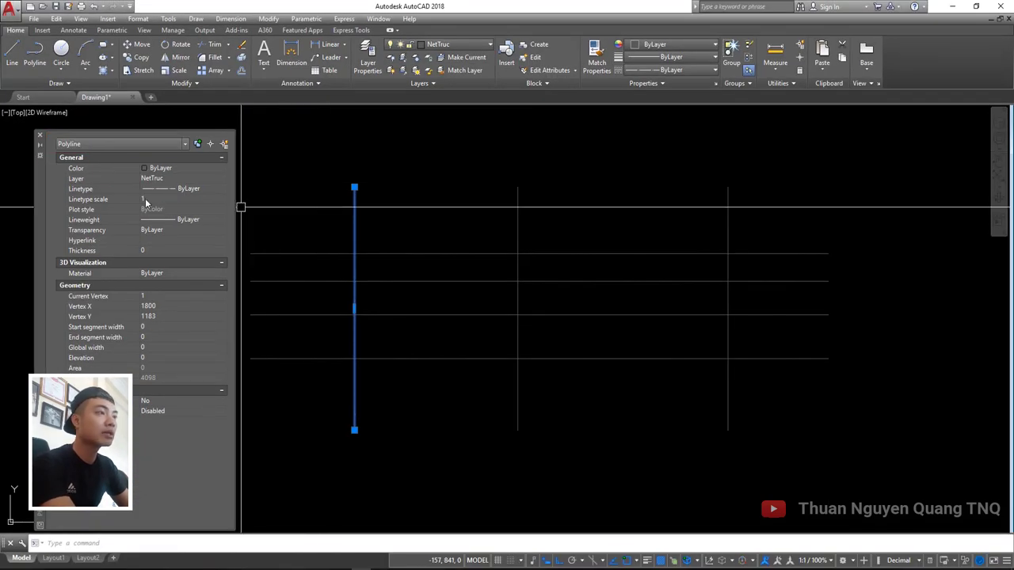
pyautogui.click(147, 200)
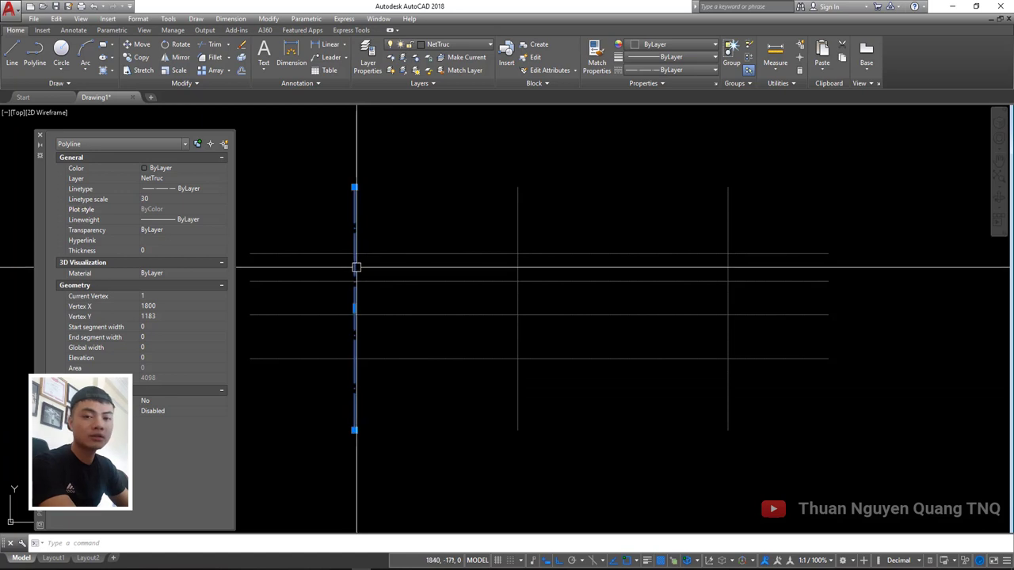
pyautogui.moveTo(353, 267)
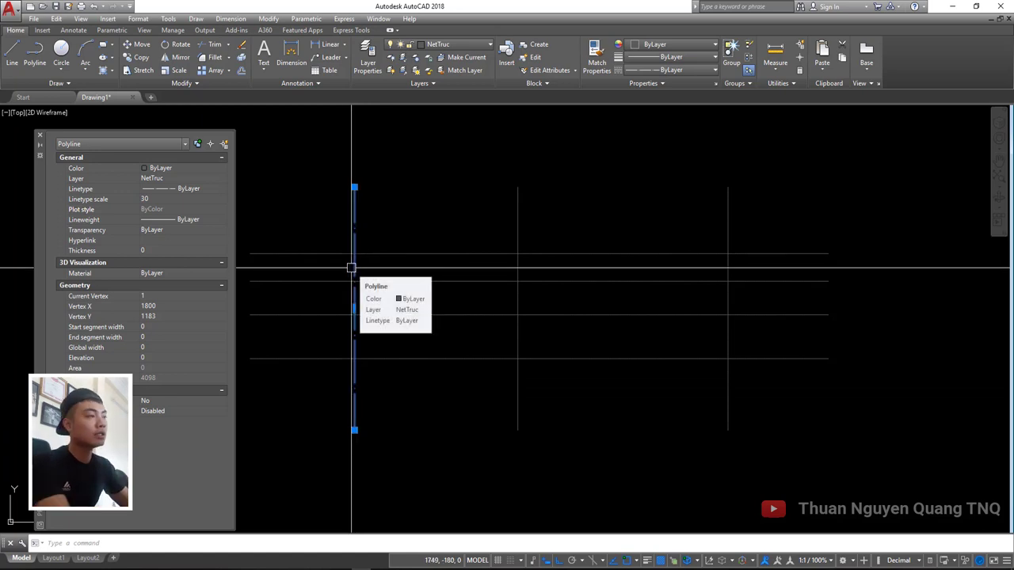
# Zoom in to check the dashes, then change the line's linetype scale to 10
pyautogui.scroll(3, 364, 228)
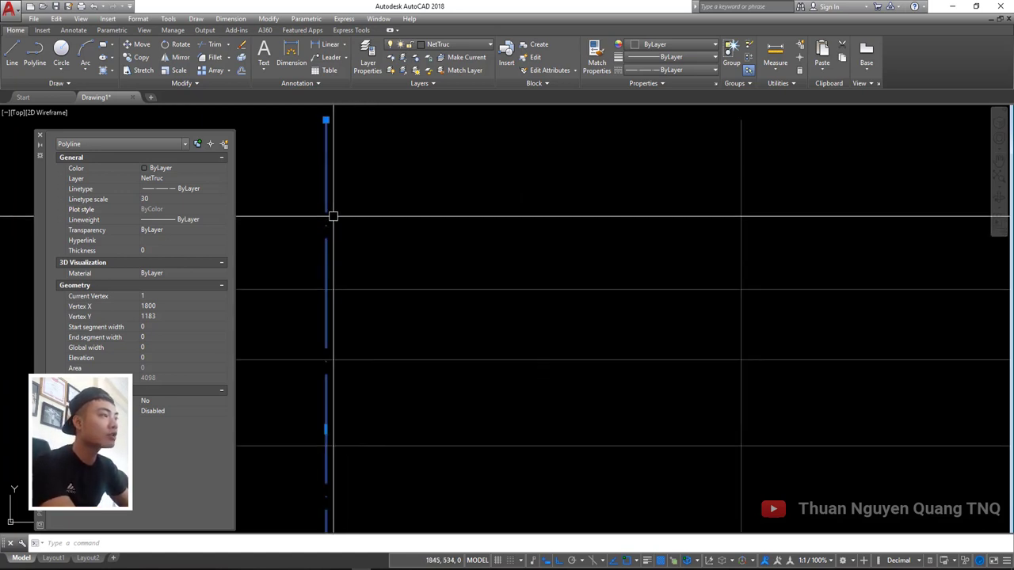
pyautogui.scroll(3, 356, 289)
pyautogui.scroll(3, 478, 246)
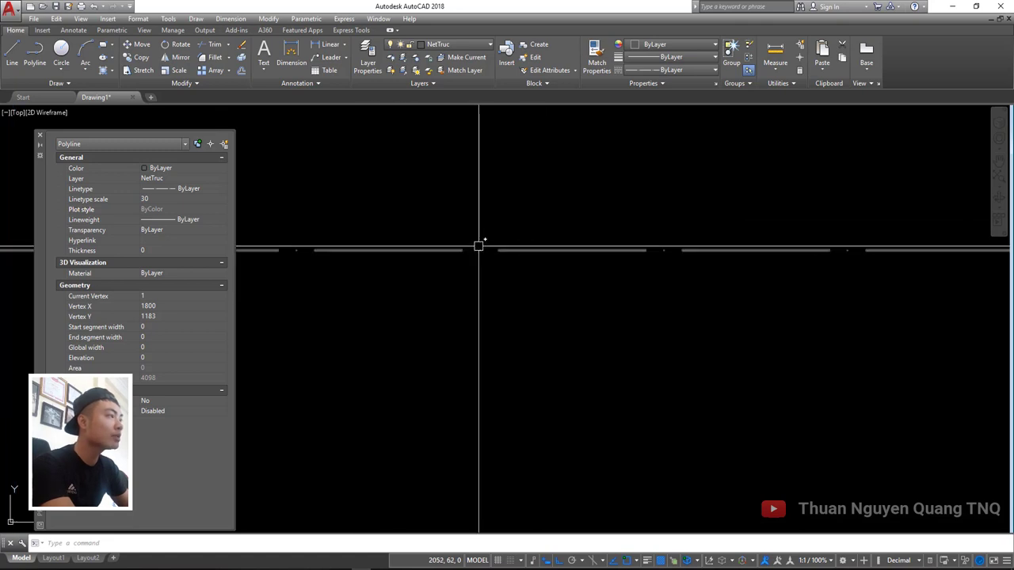
pyautogui.scroll(-2, 478, 246)
pyautogui.scroll(-2, 491, 257)
pyautogui.scroll(-2, 468, 233)
pyautogui.scroll(-1, 472, 228)
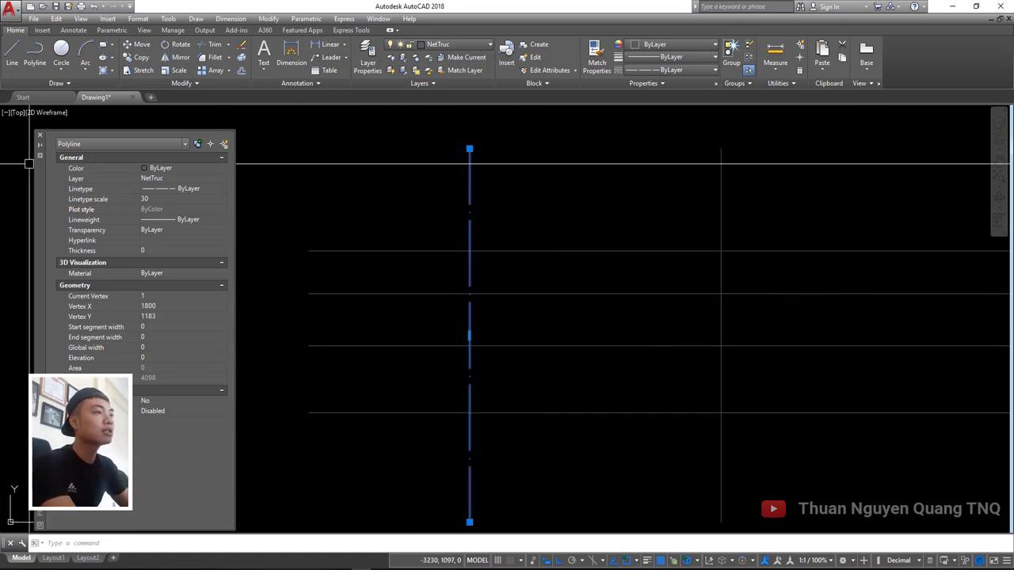
pyautogui.click(144, 199)
pyautogui.write('10')
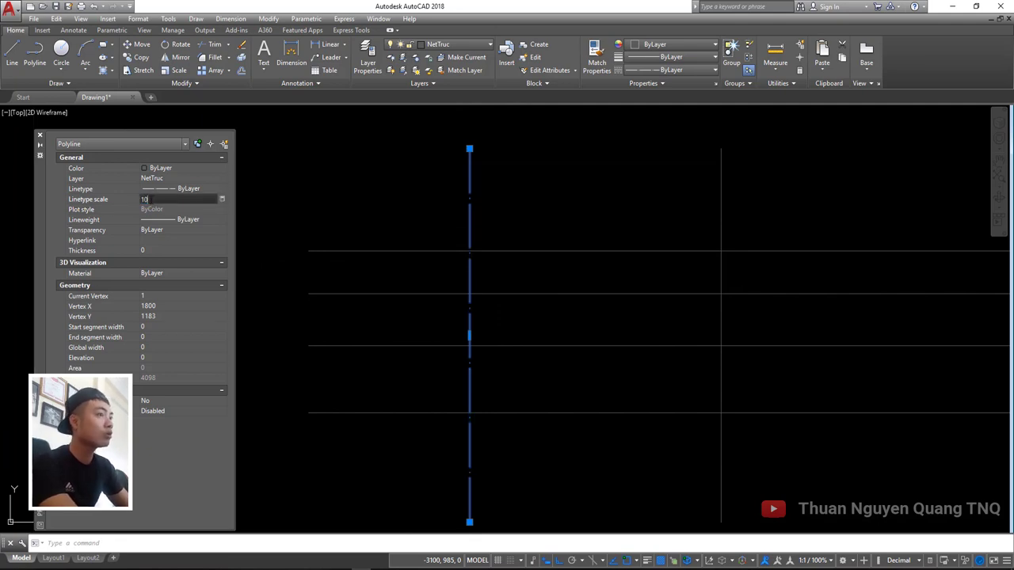
pyautogui.press('Return')
pyautogui.press('Escape')
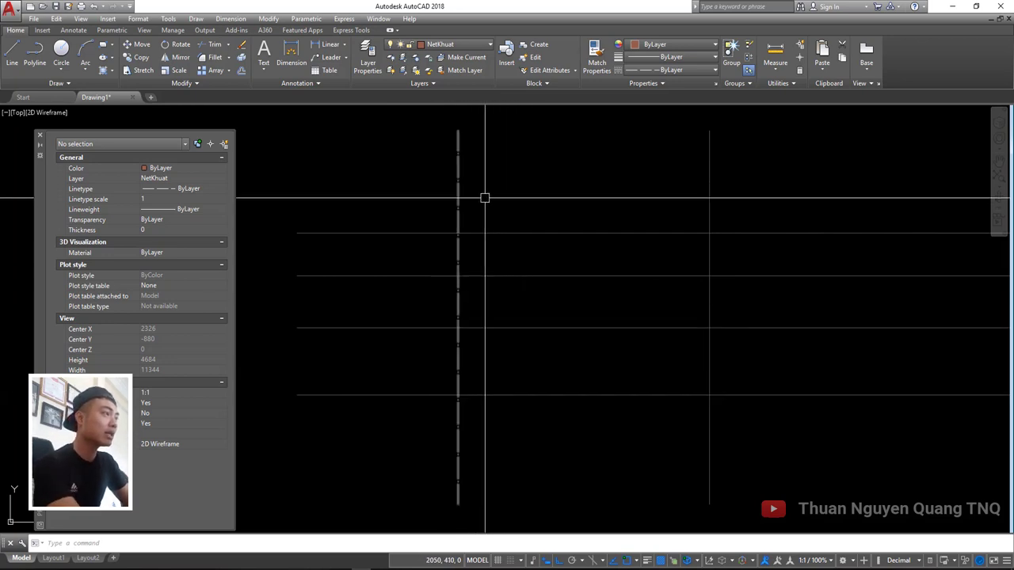
# Select the left vertical axis line and edit its linetype scale in Properties
pyautogui.click(460, 198)
pyautogui.press('Escape')
pyautogui.click(459, 190)
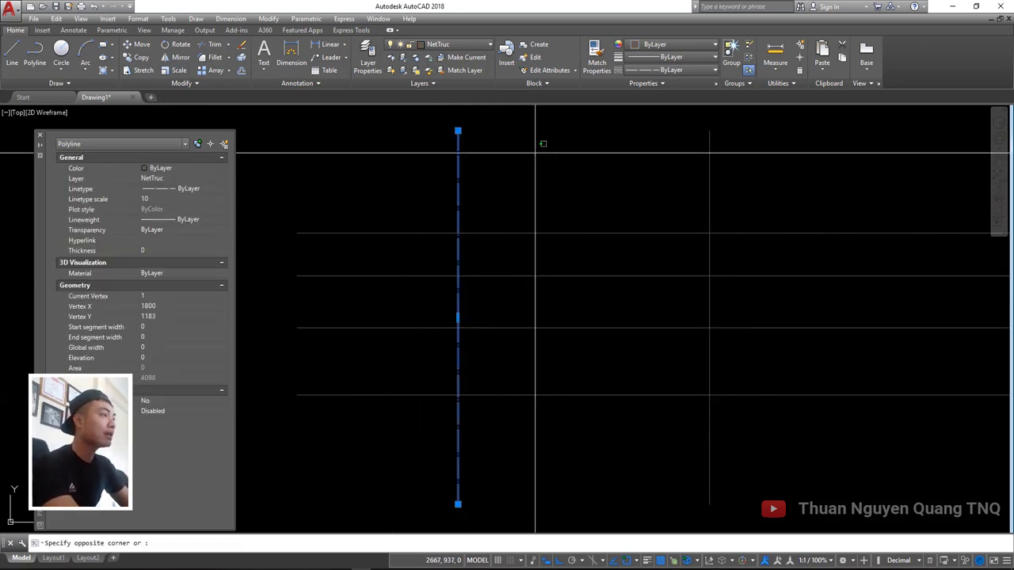
pyautogui.click(174, 199)
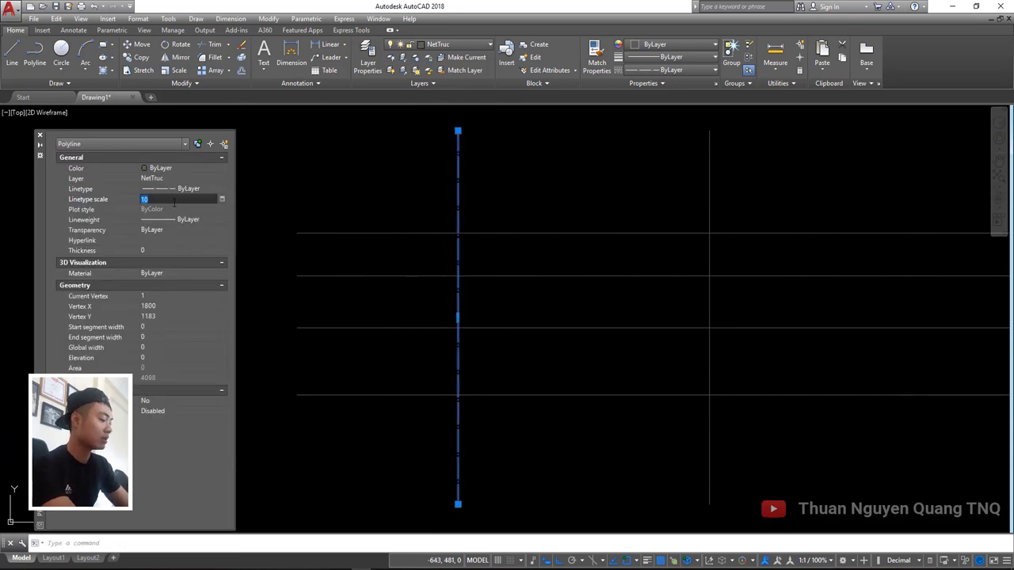
pyautogui.write('5')
pyautogui.press('Escape')
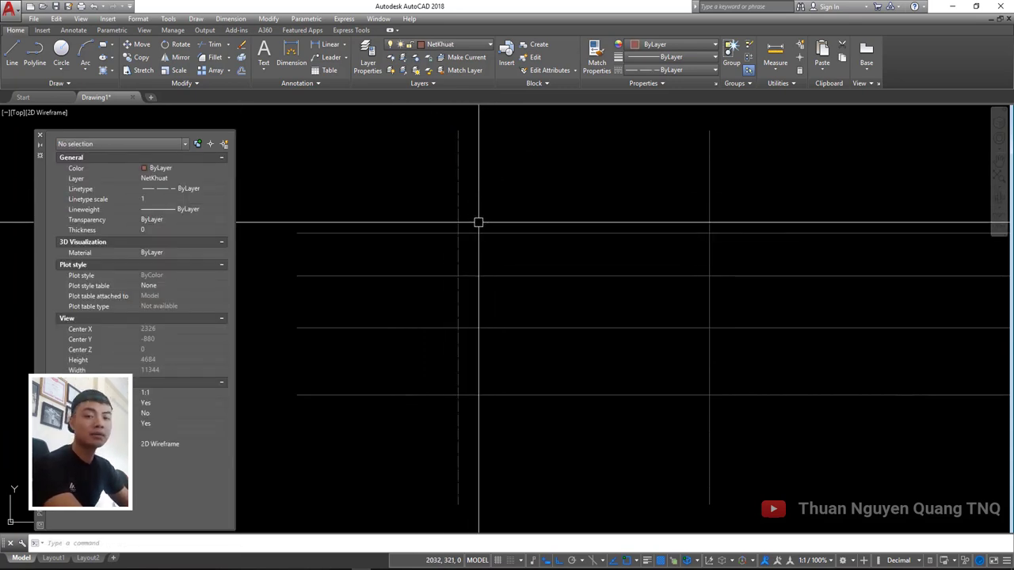
pyautogui.scroll(-1, 496, 229)
pyautogui.moveTo(496, 229); pyautogui.dragTo(563, 270, button='middle')
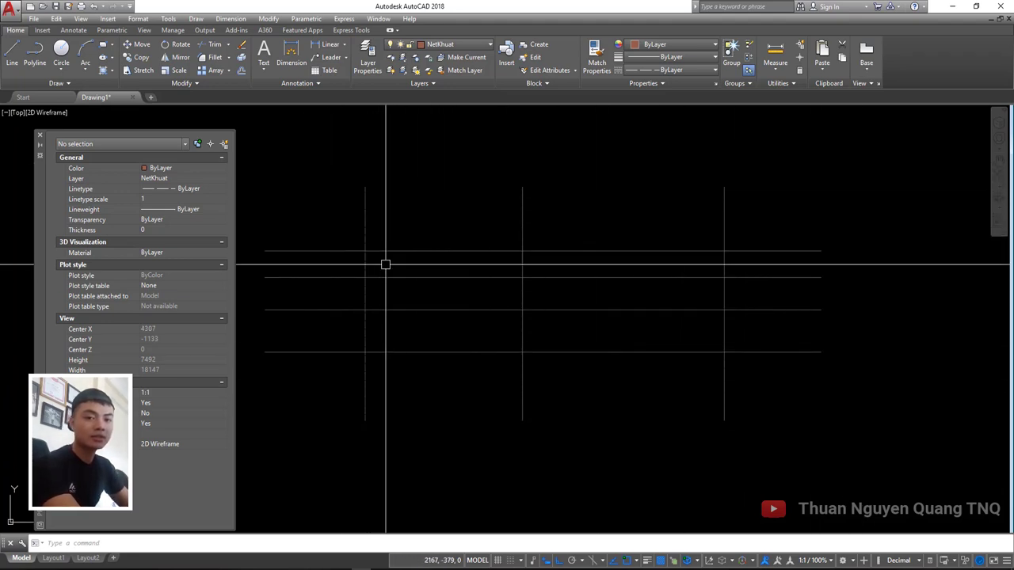
# Reselect the left vertical axis line and set its linetype scale to 8
pyautogui.click(396, 204)
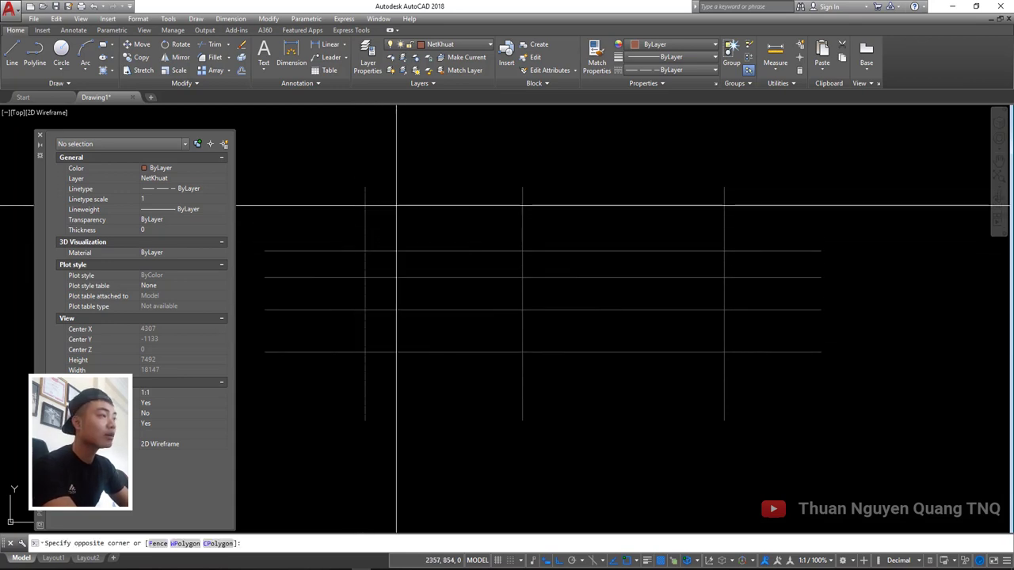
pyautogui.click(261, 219)
pyautogui.click(147, 199)
pyautogui.write('8')
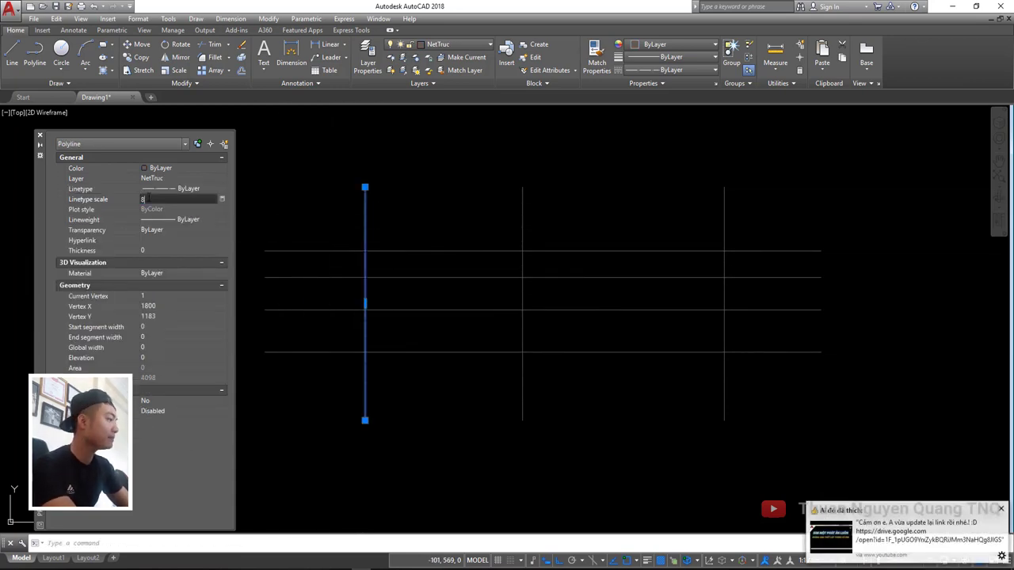
pyautogui.click(1000, 509)
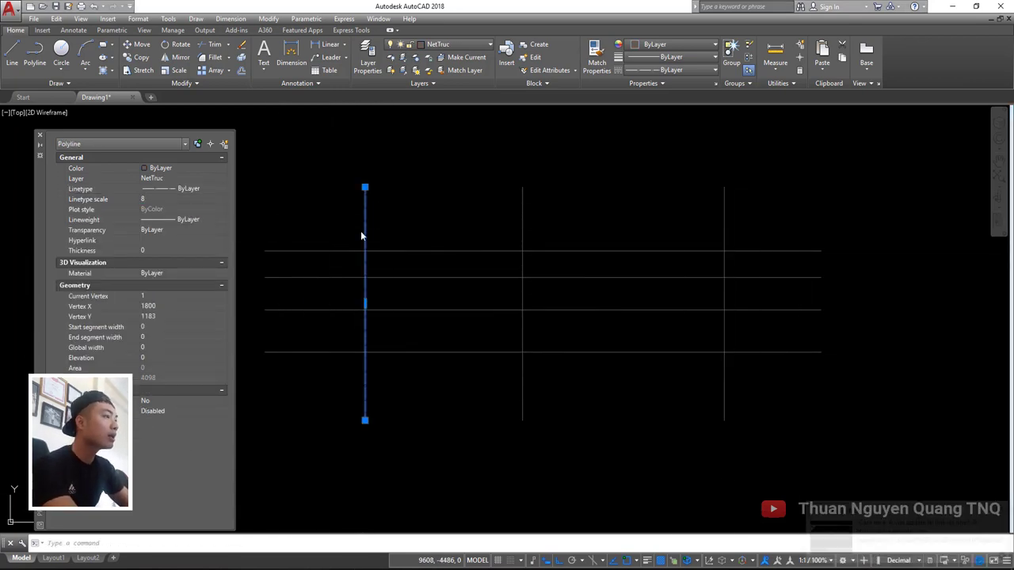
pyautogui.click(371, 218)
pyautogui.click(349, 232)
pyautogui.press('Escape')
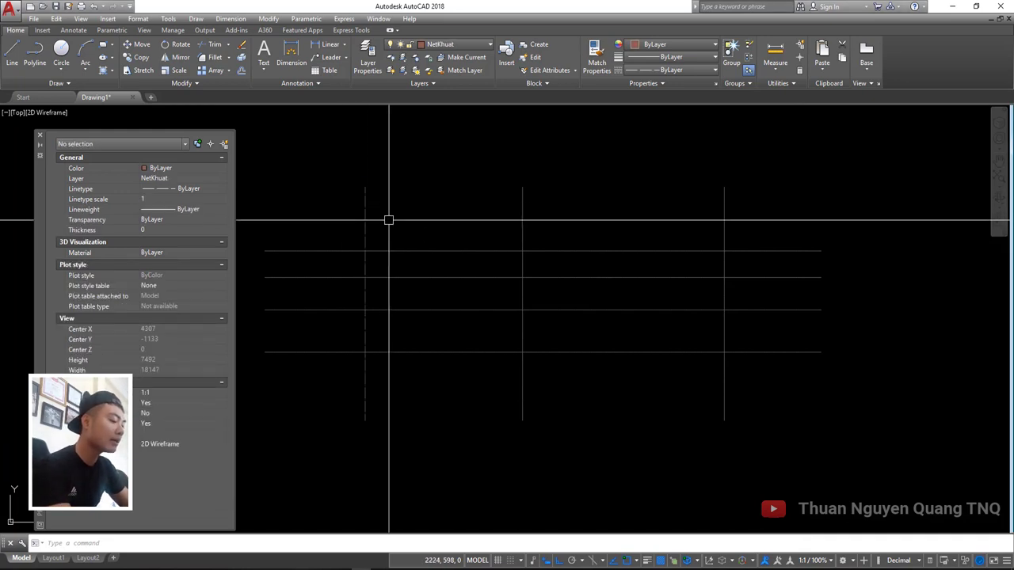
pyautogui.write('MA')
# Match the left line's properties onto the other upper grid lines and check the result
pyautogui.press('Return')
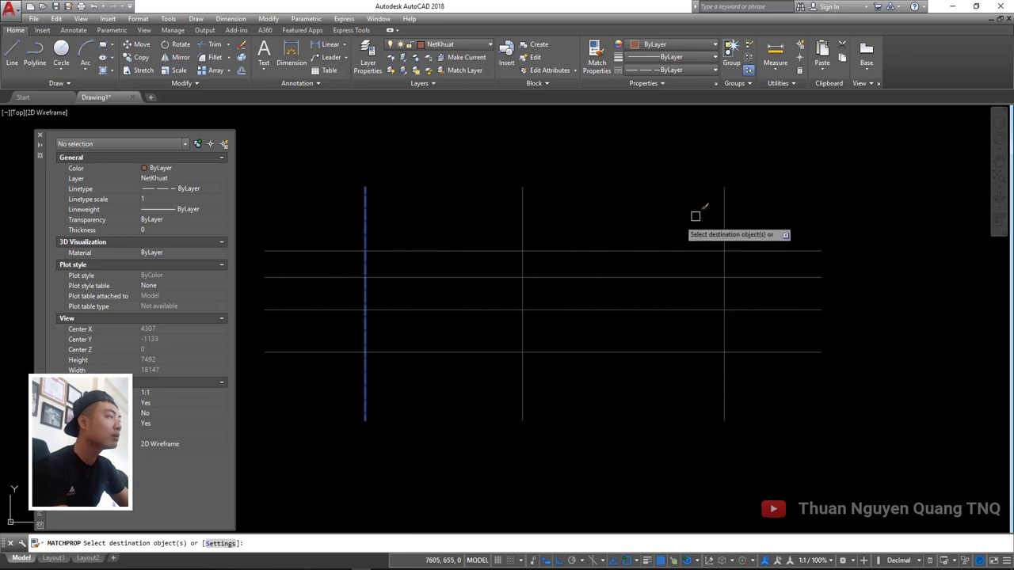
pyautogui.click(772, 189)
pyautogui.click(485, 356)
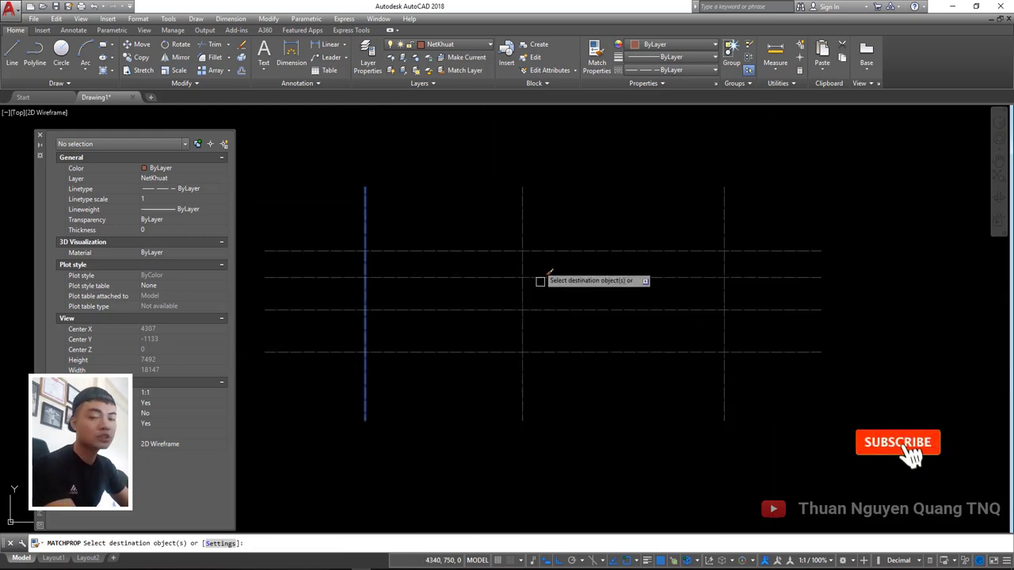
pyautogui.press('Return')
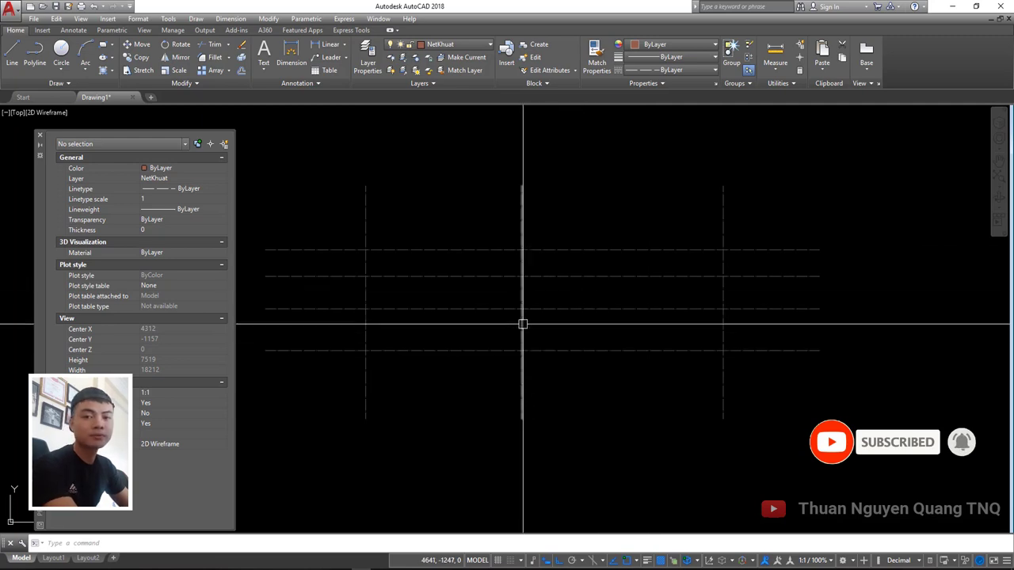
pyautogui.click(376, 209)
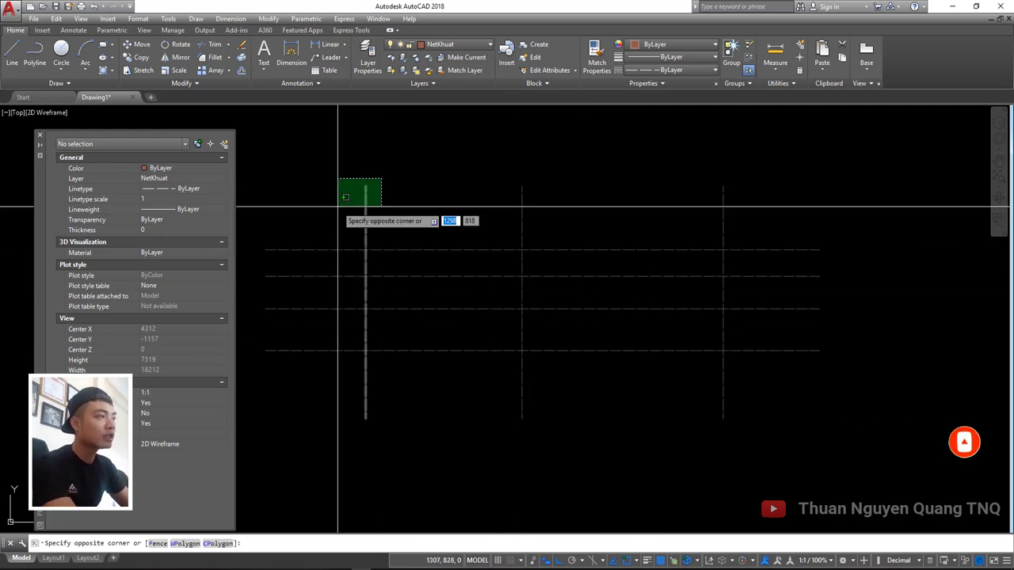
pyautogui.click(341, 182)
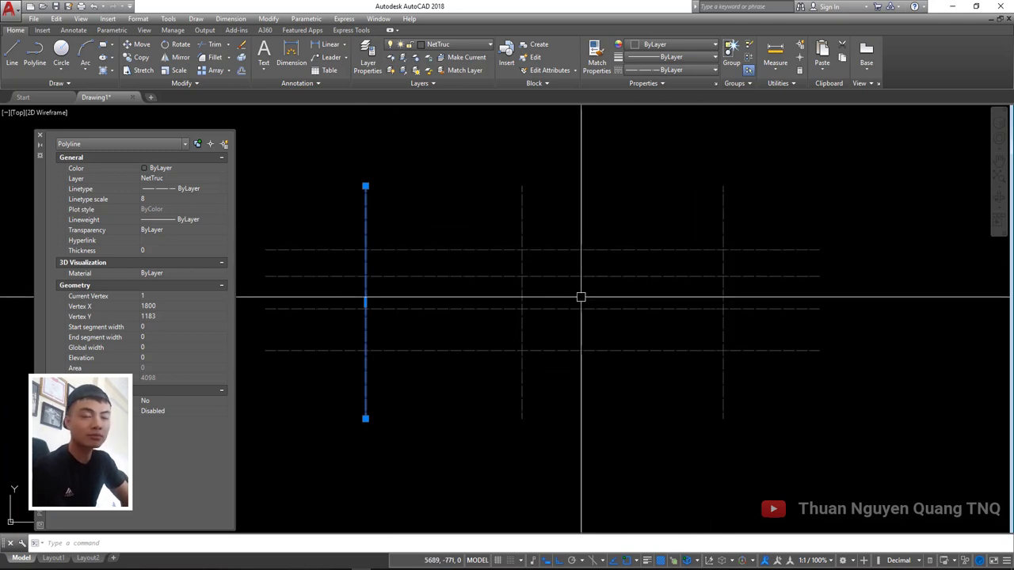
pyautogui.press('Escape')
# Select all seven upper grid lines and set their linetype scale to 20
pyautogui.click(764, 372)
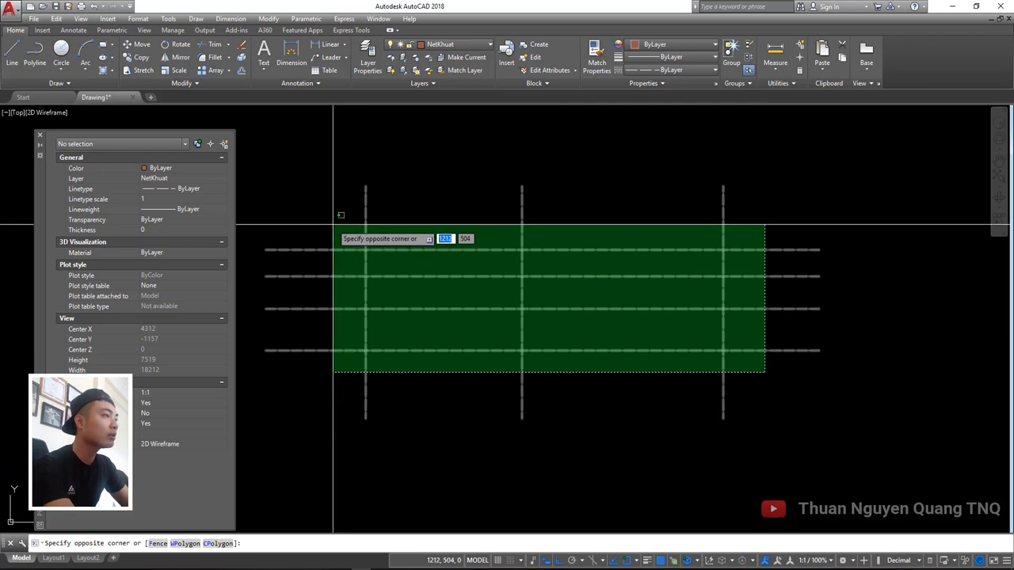
pyautogui.click(271, 186)
pyautogui.click(151, 198)
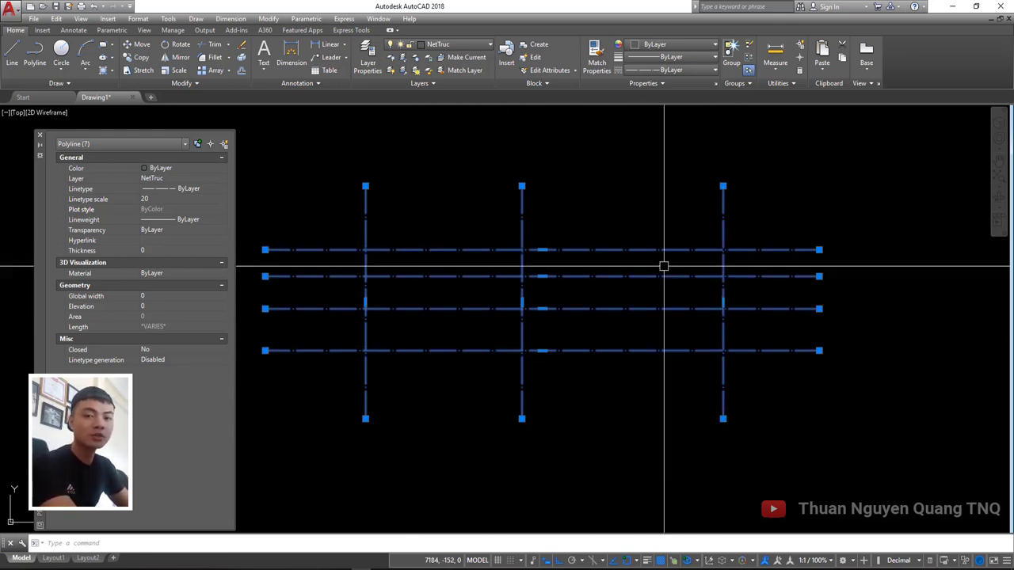
pyautogui.scroll(-4, 451, 278)
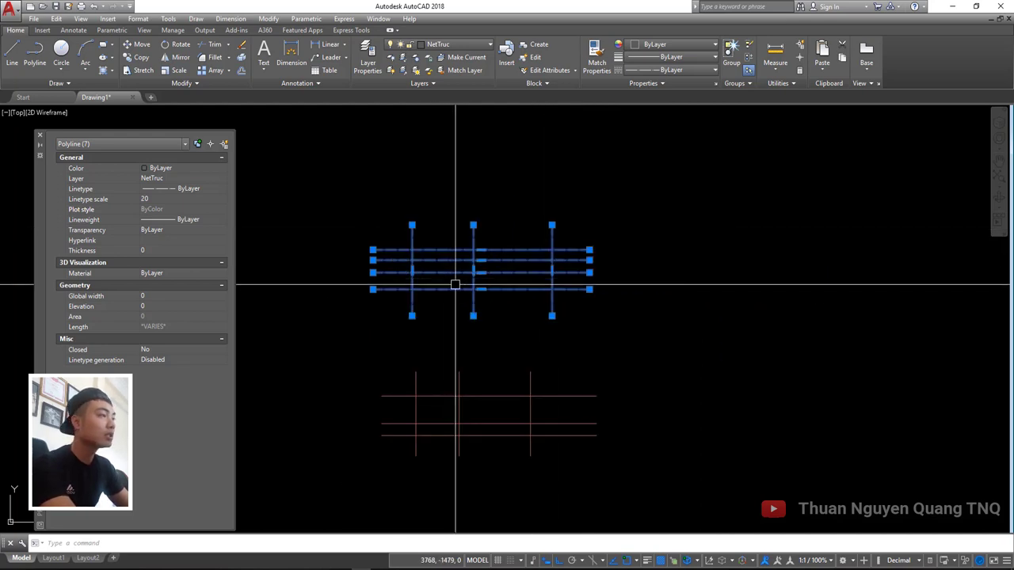
pyautogui.press('Escape')
pyautogui.scroll(4, 492, 412)
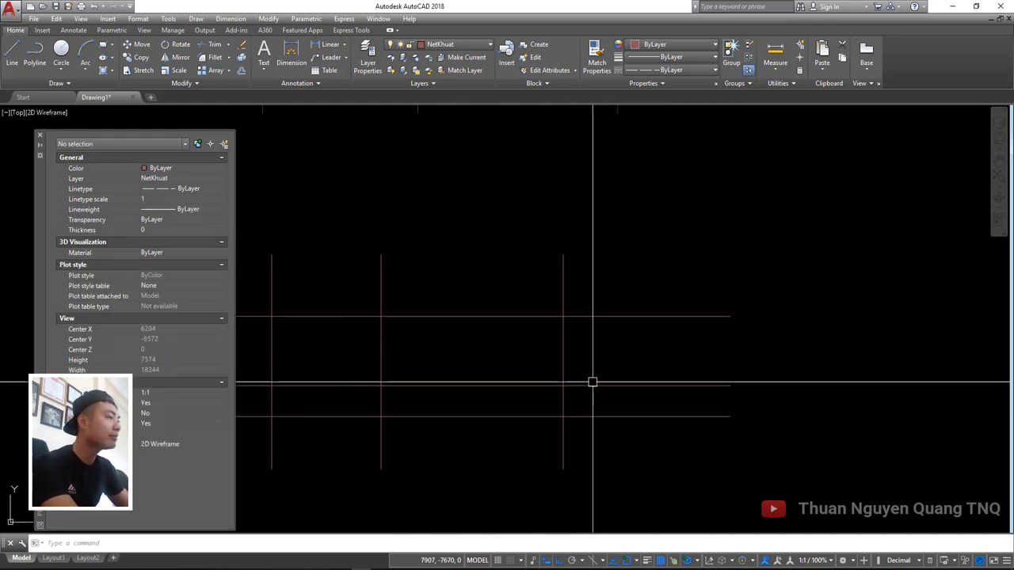
pyautogui.scroll(-4, 525, 382)
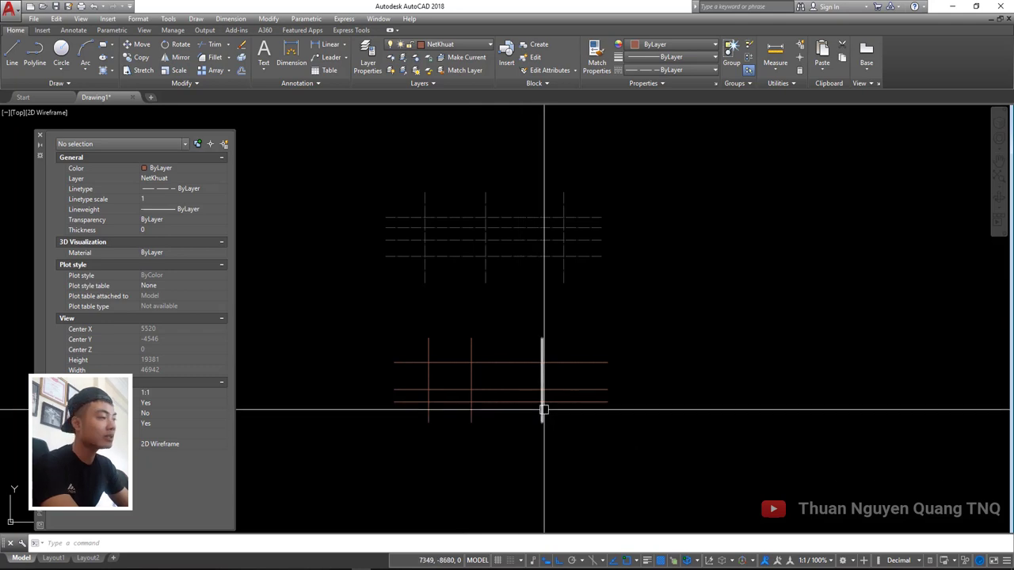
pyautogui.click(573, 346)
pyautogui.click(499, 383)
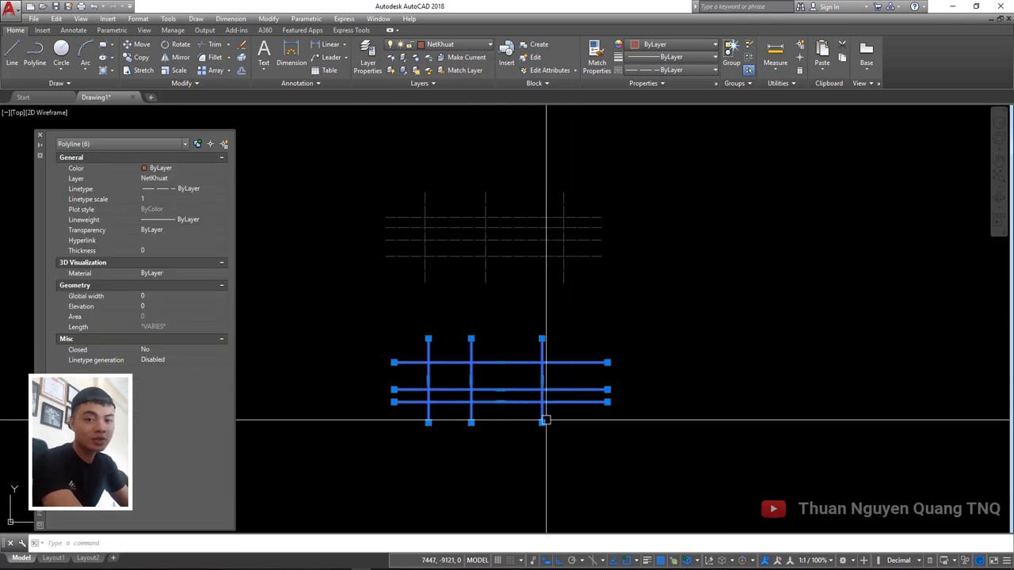
pyautogui.press('Escape')
pyautogui.scroll(4, 475, 265)
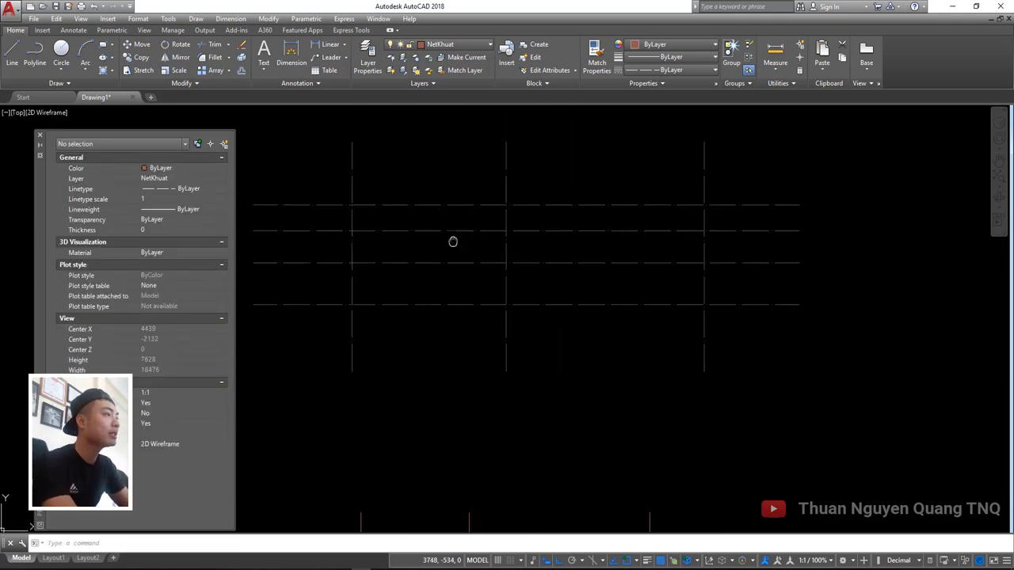
pyautogui.click(706, 372)
pyautogui.click(249, 214)
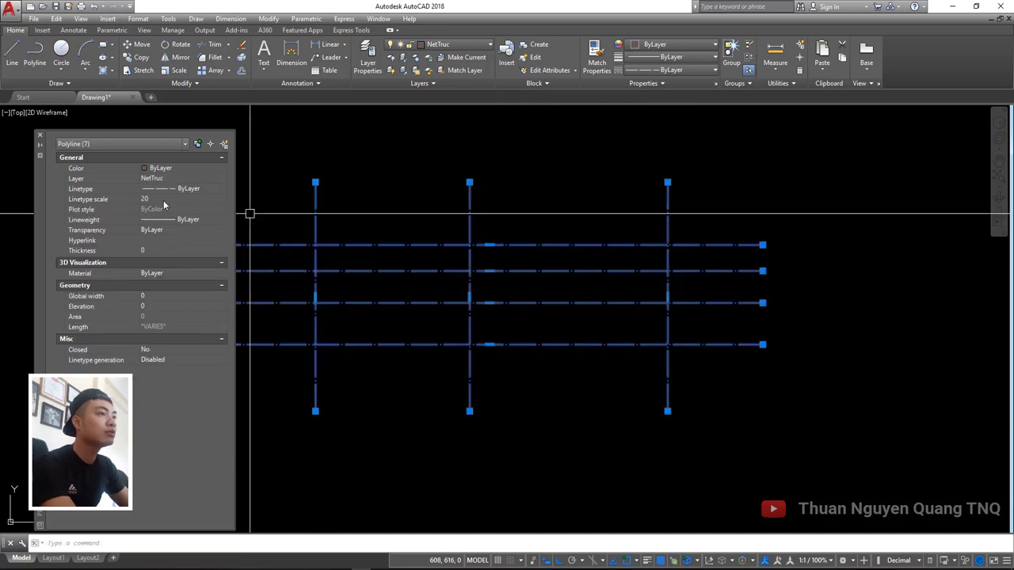
# Set the seven upper grid lines' linetype scale to 10
pyautogui.click(164, 200)
pyautogui.write('10')
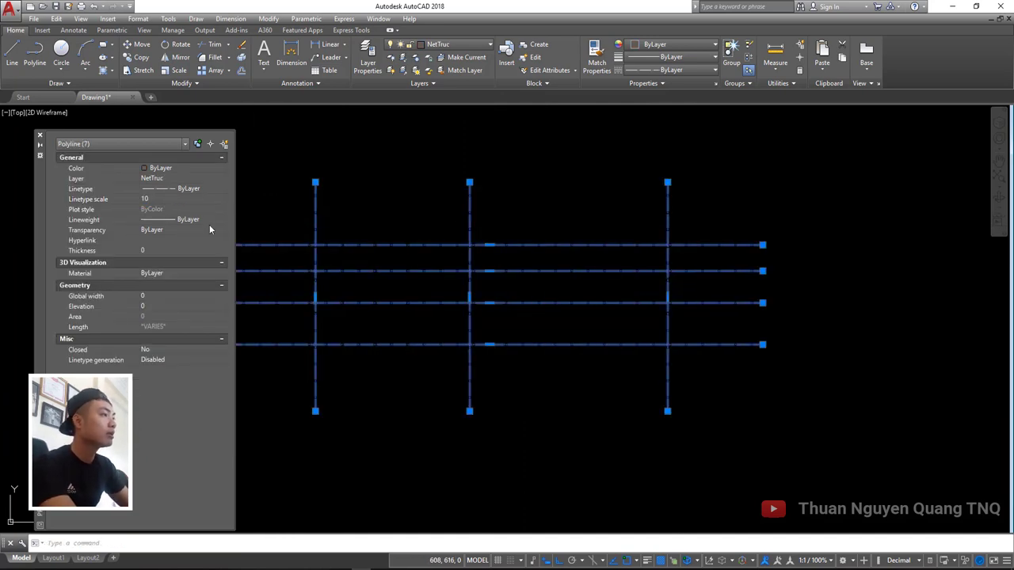
pyautogui.press('Escape')
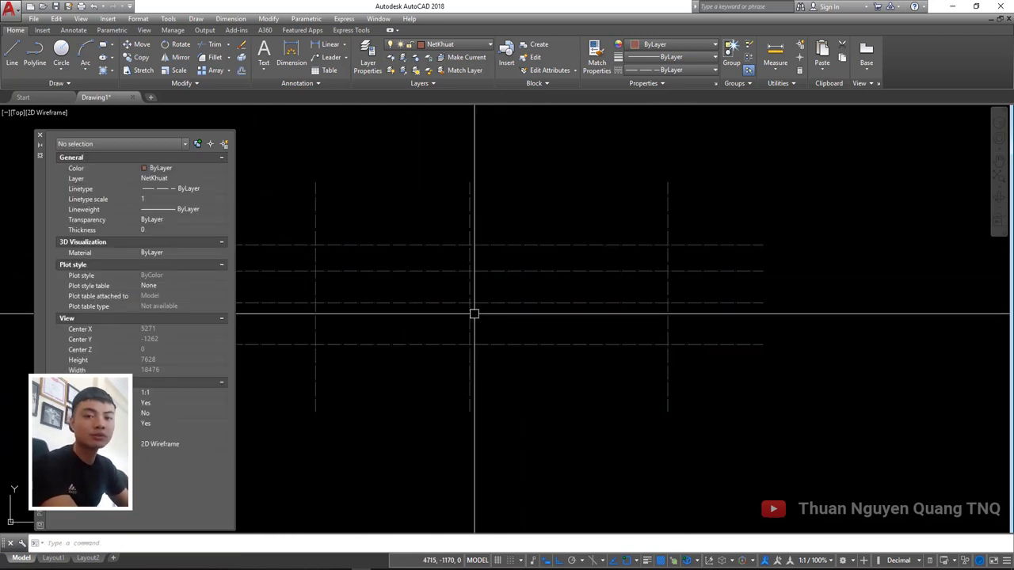
pyautogui.scroll(-2, 473, 314)
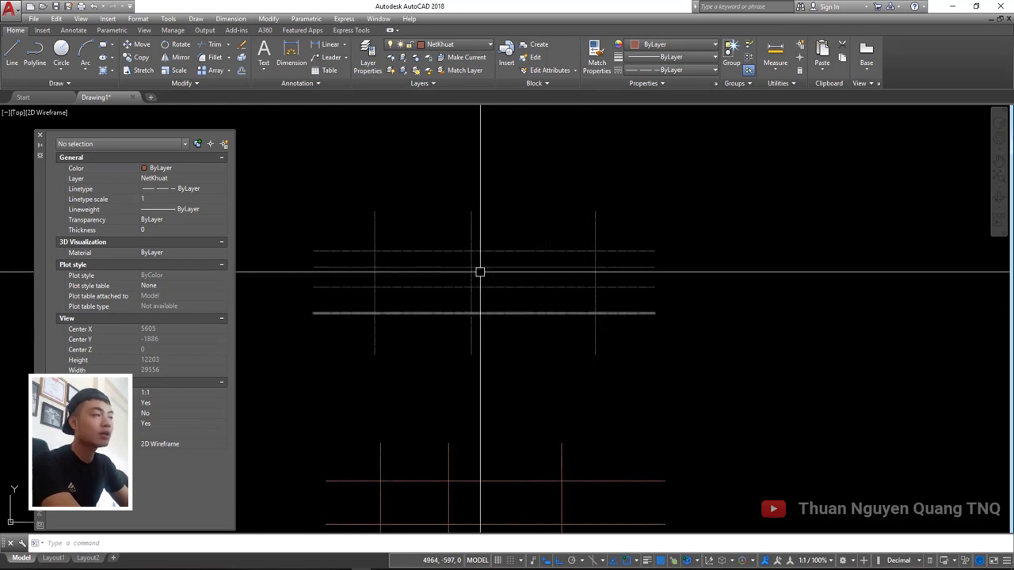
pyautogui.scroll(2, 480, 271)
# Reselect the upper grid lines to inspect their new linetype scale
pyautogui.click(475, 219)
pyautogui.click(672, 200)
pyautogui.press('Escape')
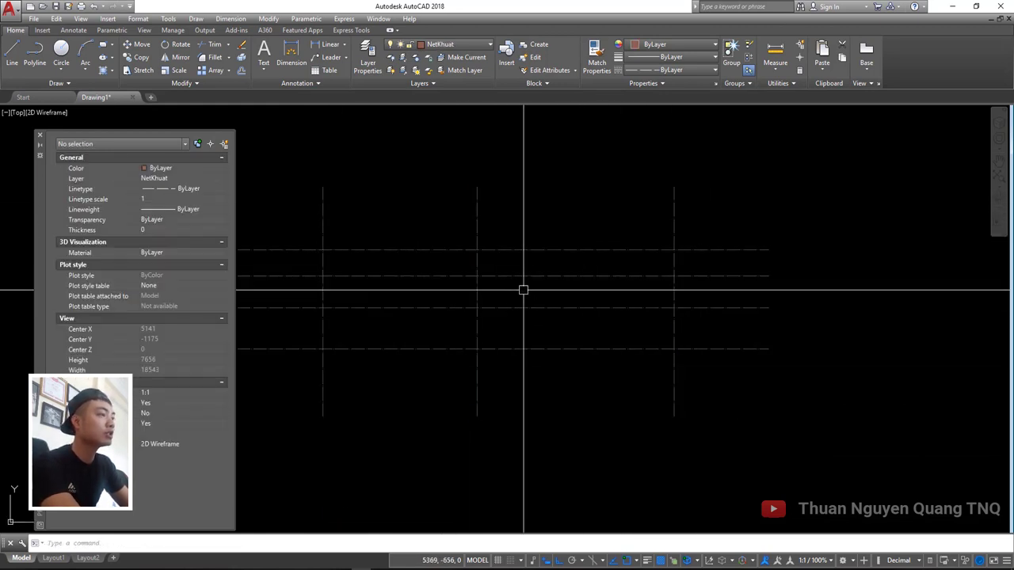
pyautogui.moveTo(488, 388); pyautogui.dragTo(489, 356, button='middle')
pyautogui.click(747, 372)
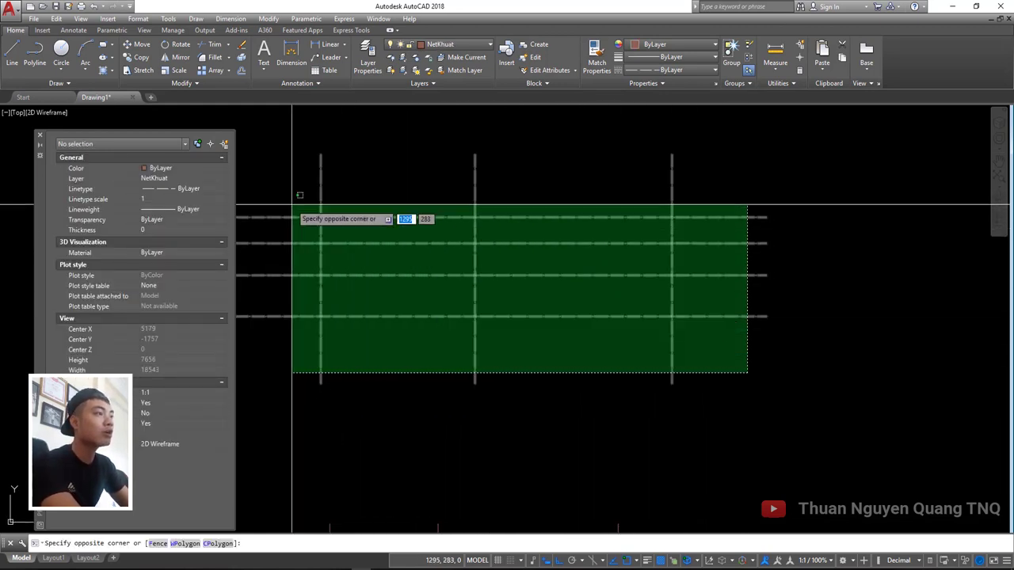
pyautogui.click(299, 195)
pyautogui.press('Escape')
# Bring the red NetKhuat grid to mid-screen and window-select its six lines to compare
pyautogui.scroll(-2, 502, 357)
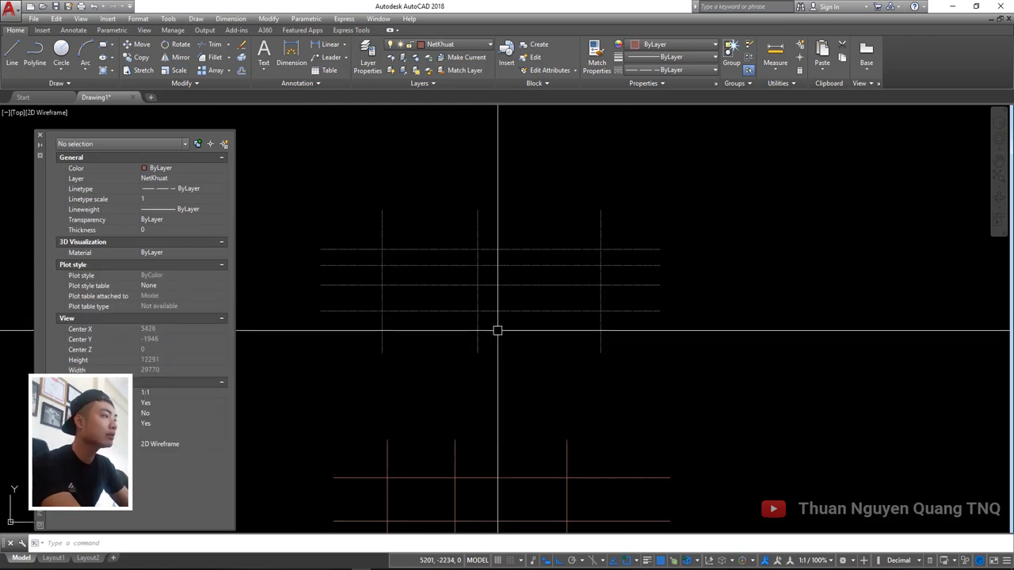
pyautogui.moveTo(497, 330); pyautogui.dragTo(486, 254, button='middle')
pyautogui.scroll(2, 475, 426)
pyautogui.scroll(-2, 604, 405)
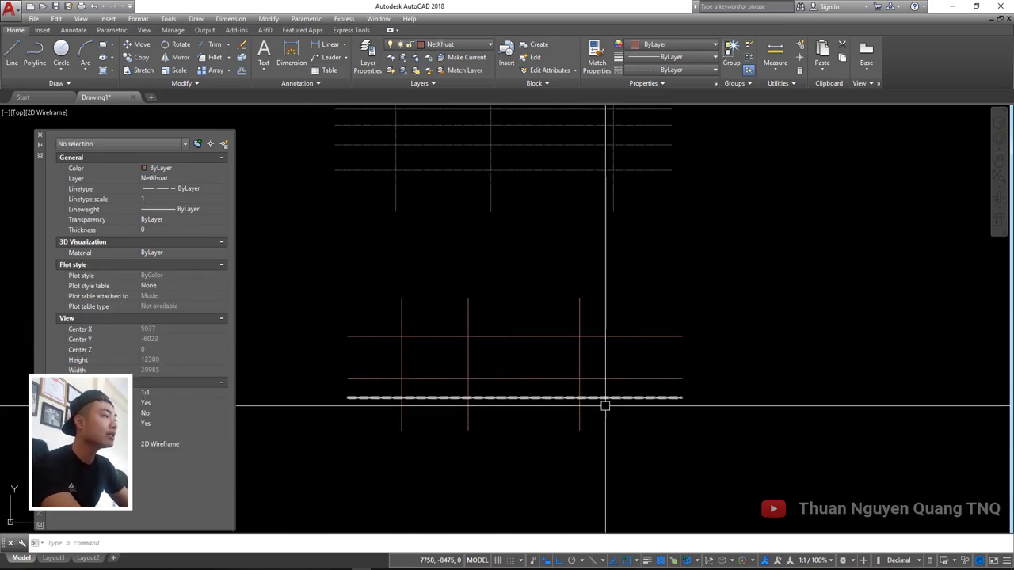
pyautogui.click(645, 427)
pyautogui.click(351, 333)
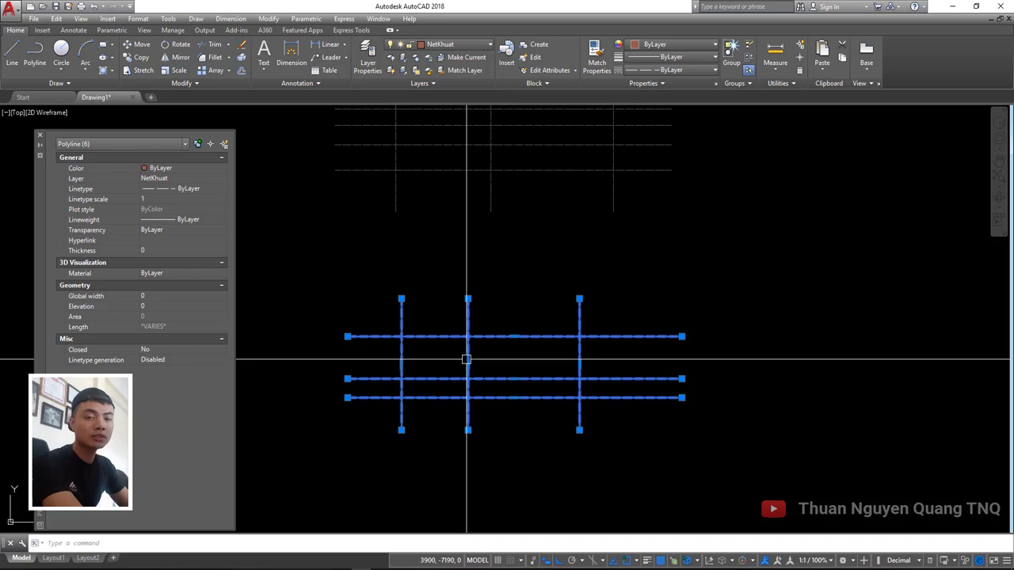
pyautogui.press('Escape')
pyautogui.scroll(-1, 502, 343)
pyautogui.scroll(2, 729, 367)
pyautogui.scroll(-1, 650, 357)
pyautogui.scroll(-2, 643, 377)
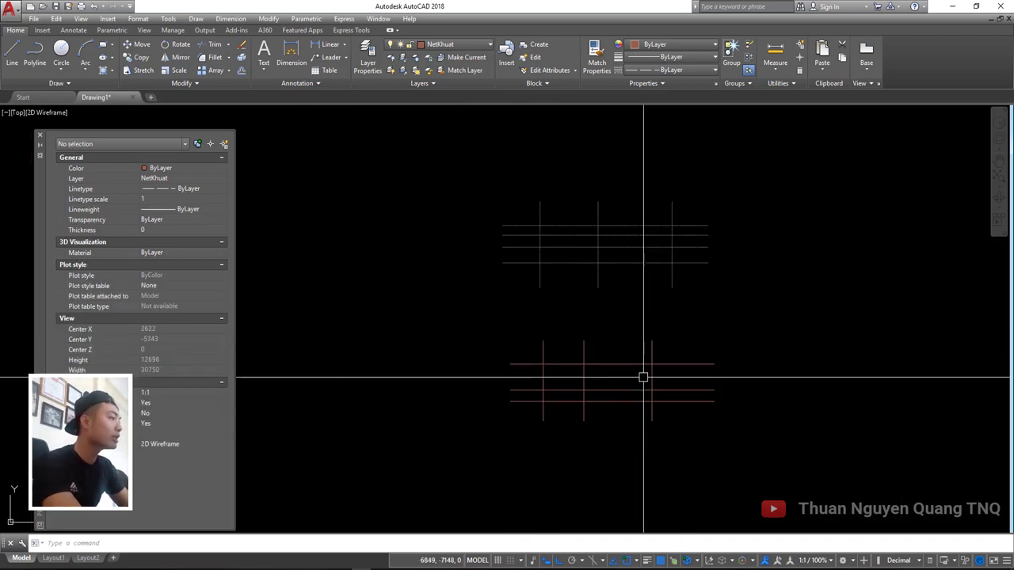
pyautogui.scroll(2, 643, 377)
# Give the six red NetKhuat lines a linetype scale of 10
pyautogui.click(599, 441)
pyautogui.click(388, 363)
pyautogui.write('0')
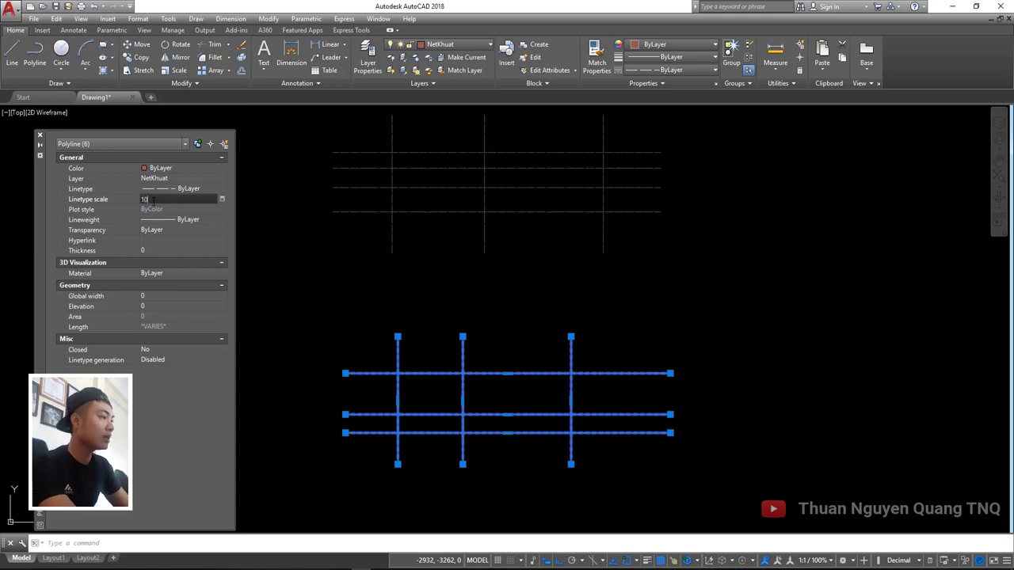
pyautogui.press('Return')
pyautogui.press('Escape')
pyautogui.scroll(1, 543, 389)
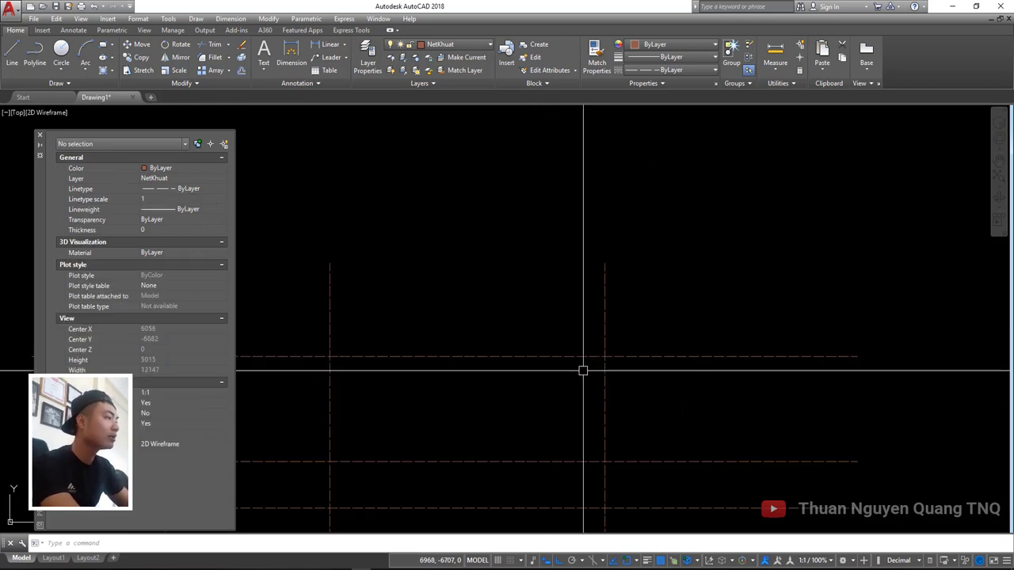
pyautogui.scroll(1, 583, 369)
# Reselect the six lower red lines and adjust their linetype scale further
pyautogui.click(654, 492)
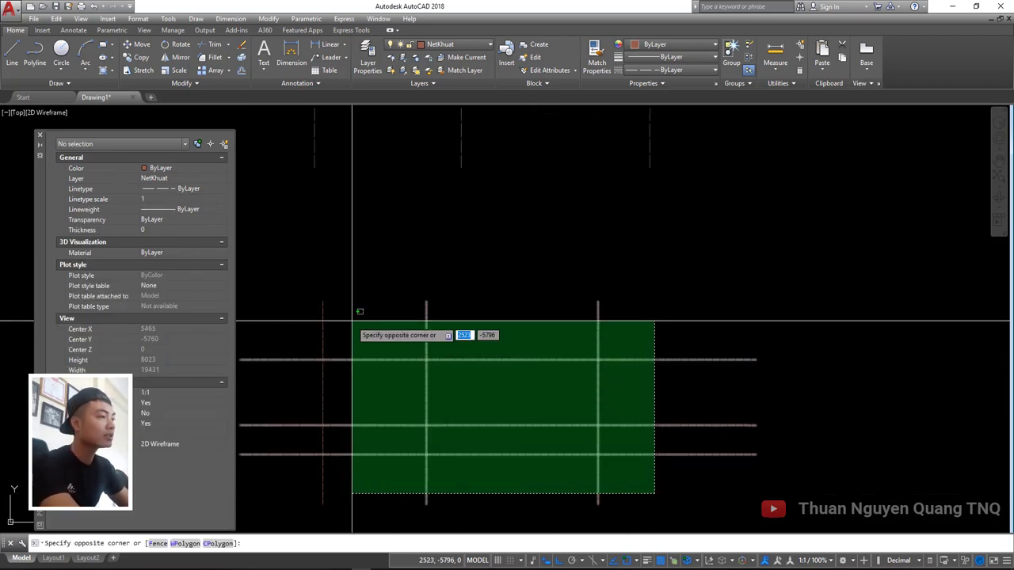
pyautogui.click(249, 309)
pyautogui.click(165, 200)
pyautogui.write('20')
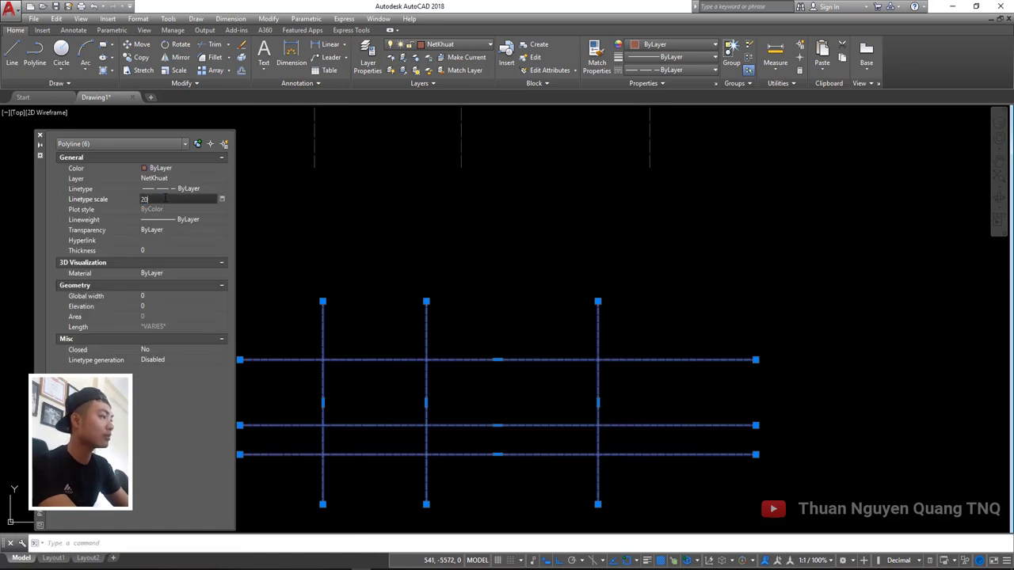
pyautogui.scroll(-1, 475, 369)
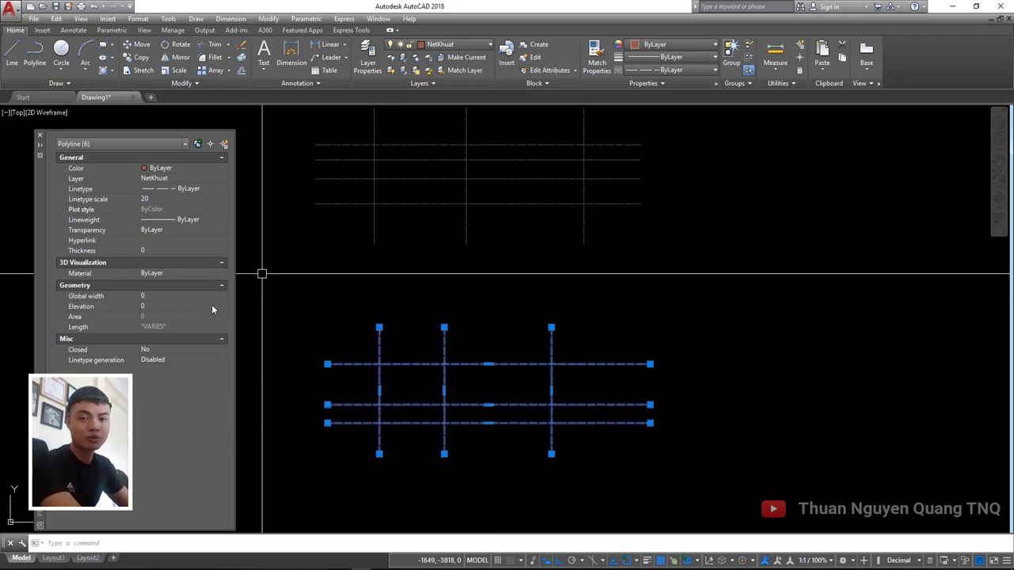
pyautogui.moveTo(494, 346); pyautogui.dragTo(494, 372, button='middle')
pyautogui.press('Escape')
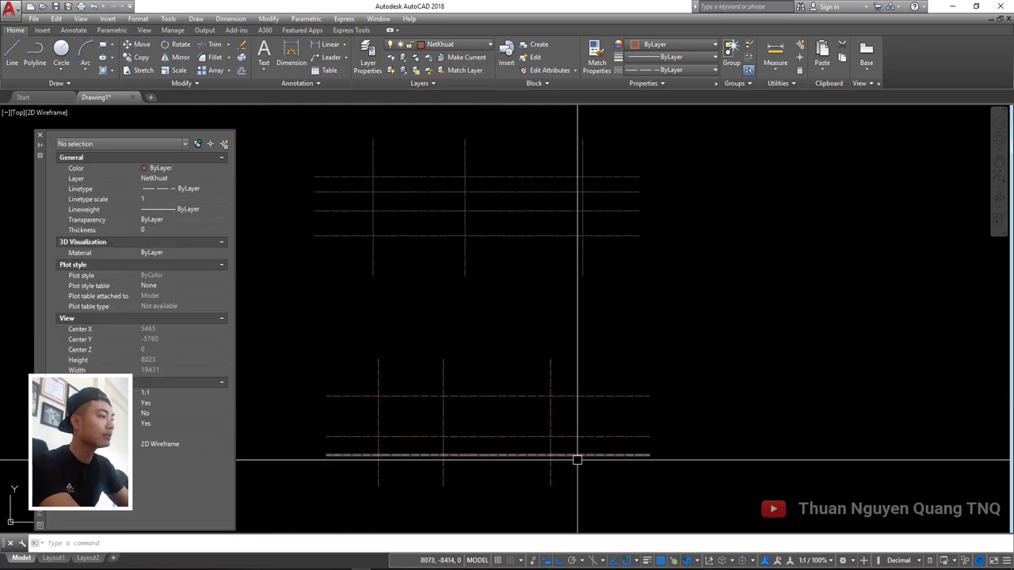
# Select the upper NetTruc lines, then the red lines, to compare their properties
pyautogui.click(582, 478)
pyautogui.click(324, 328)
pyautogui.click(618, 256)
pyautogui.click(324, 165)
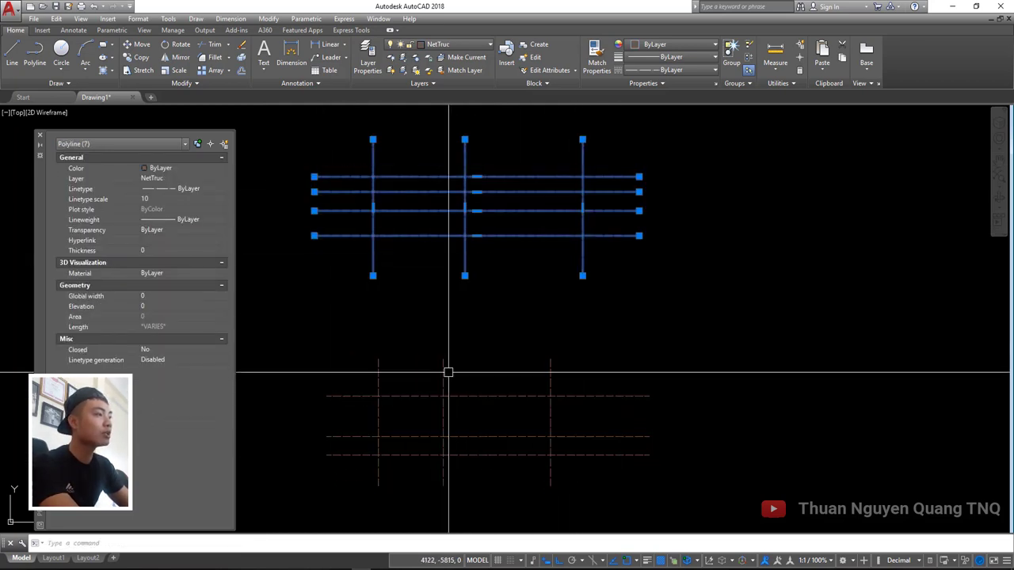
pyautogui.press('Escape')
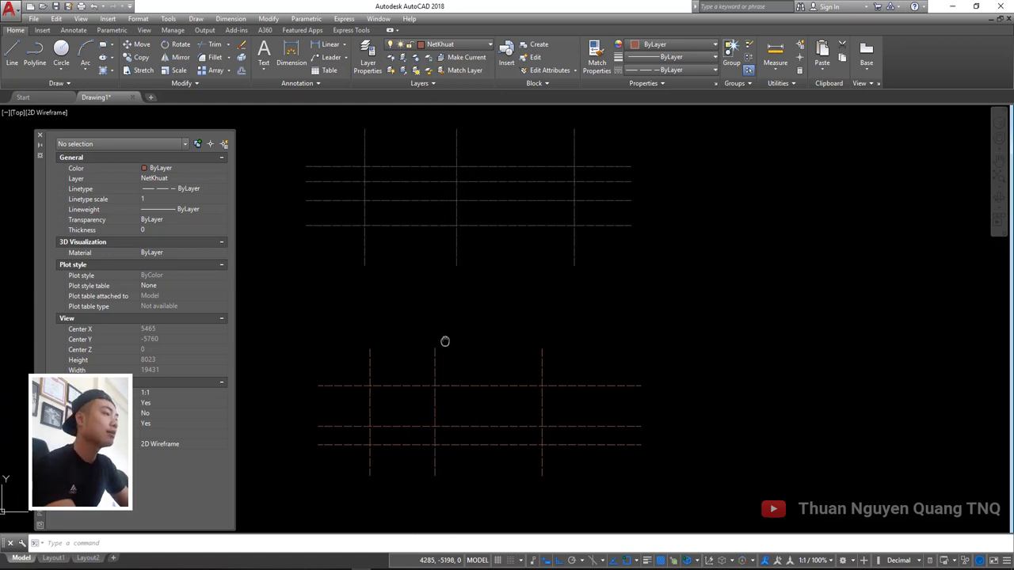
pyautogui.click(573, 459)
pyautogui.click(344, 366)
pyautogui.press('Escape')
pyautogui.click(369, 365)
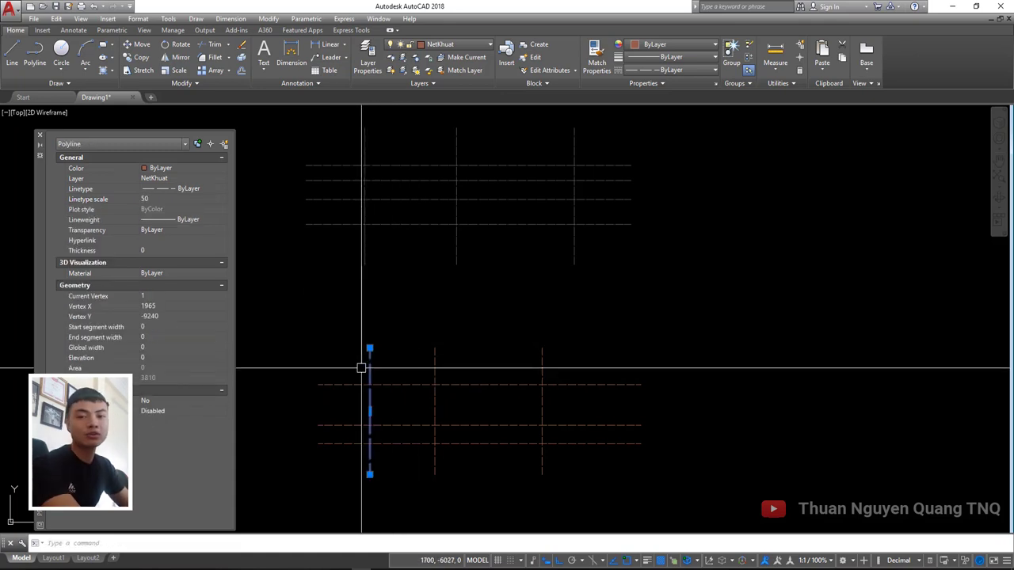
pyautogui.press('Escape')
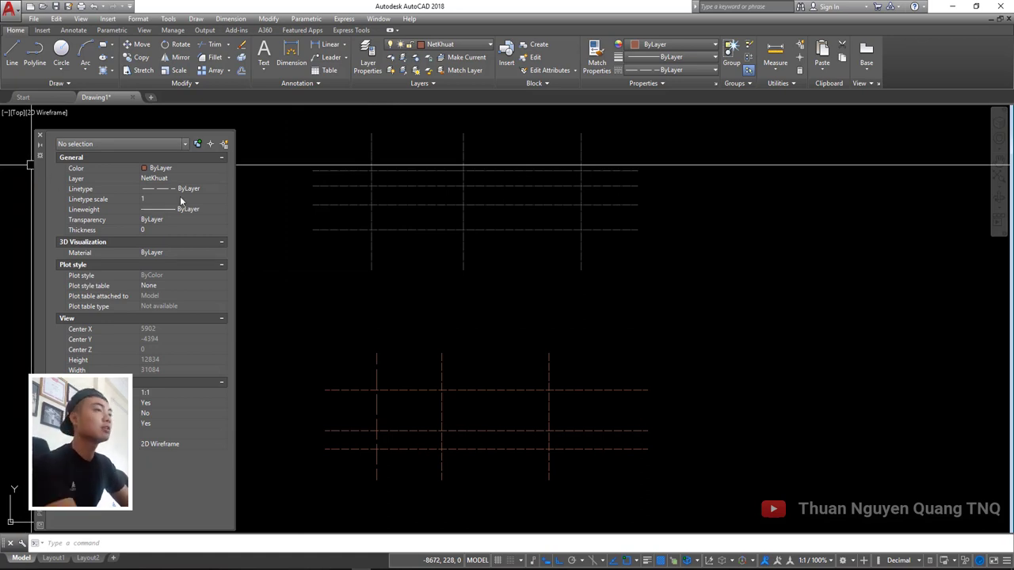
# Match properties from a red line onto the other NetKhuat lines with MA
pyautogui.scroll(-2, 417, 359)
pyautogui.click(509, 409)
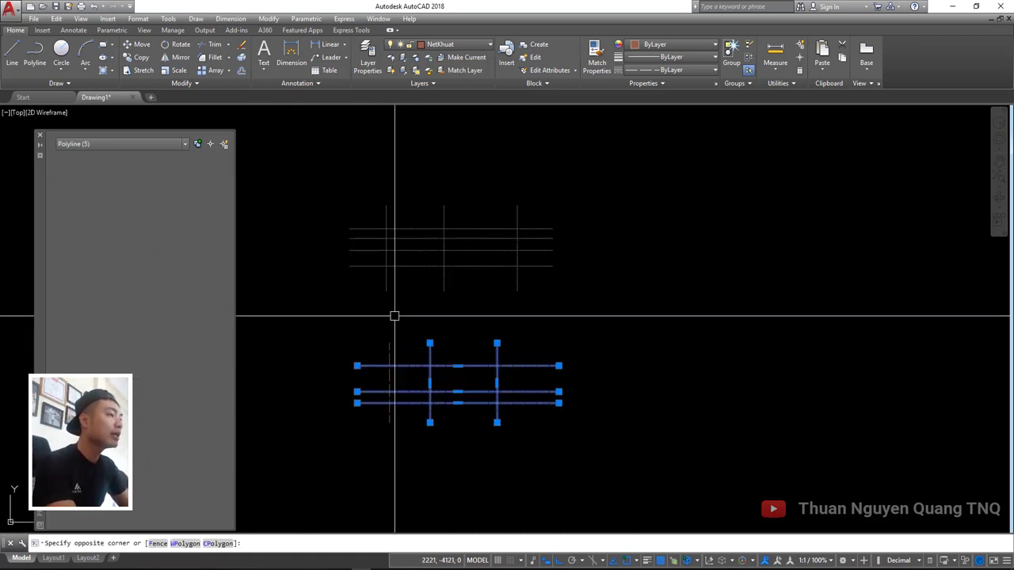
pyautogui.write('ma')
pyautogui.press('Return')
pyautogui.press('Escape')
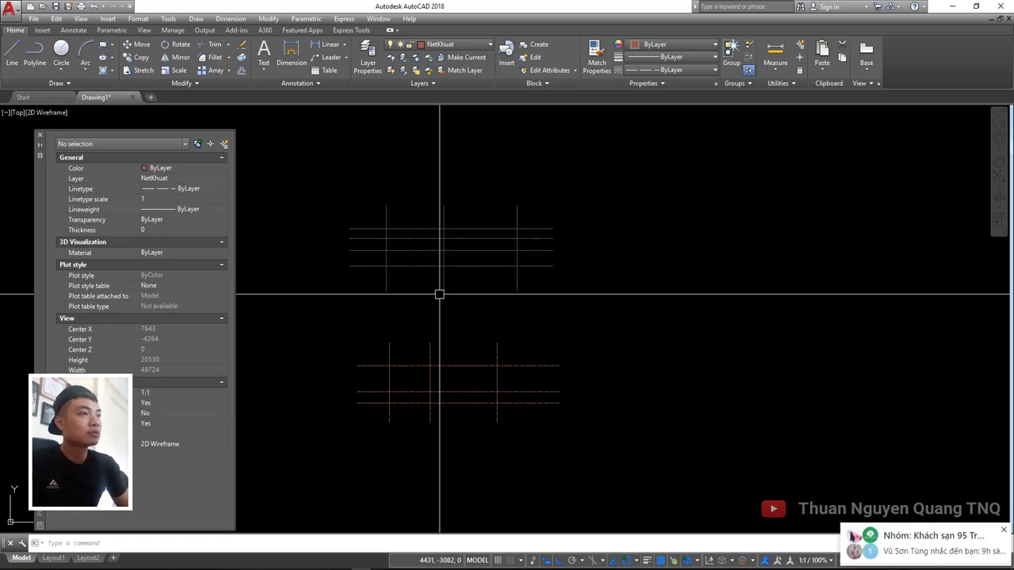
pyautogui.click(1004, 531)
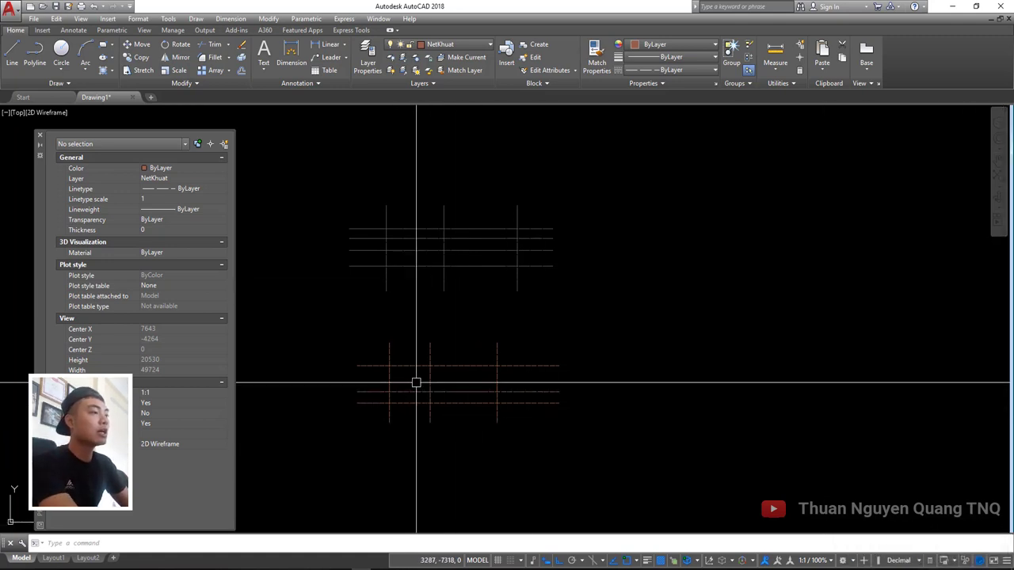
pyautogui.scroll(4, 418, 387)
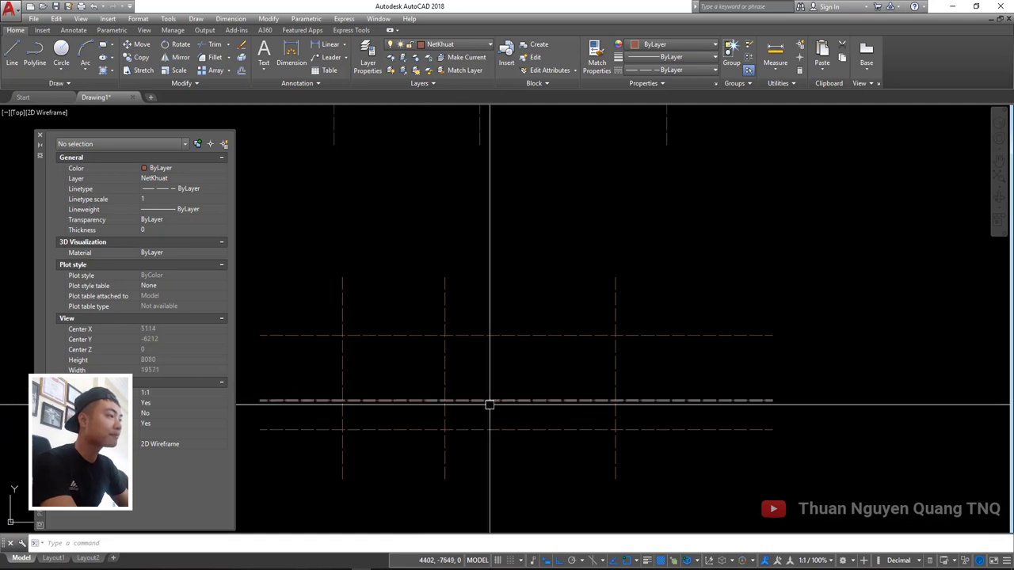
pyautogui.scroll(-4, 470, 379)
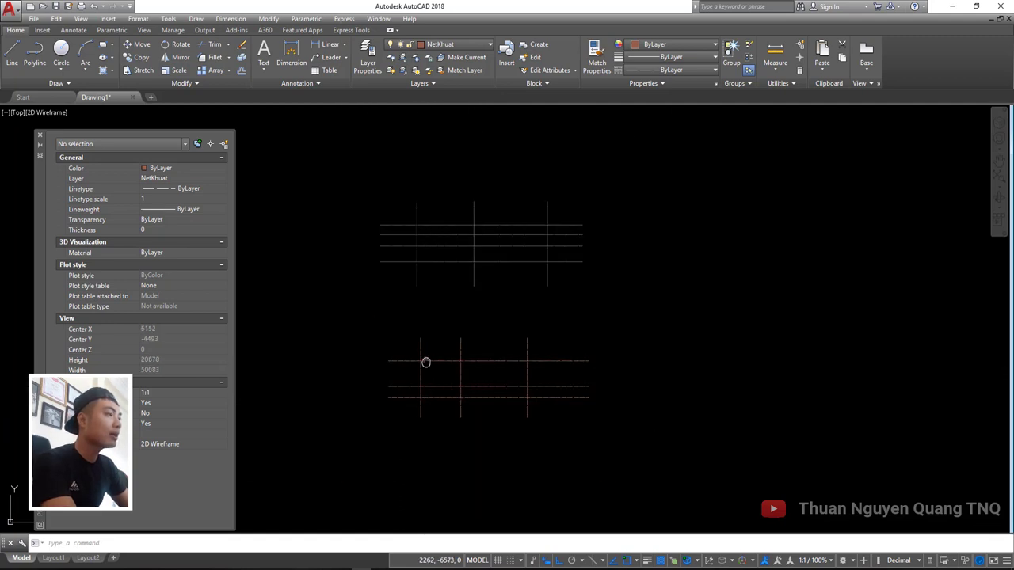
# Close the Properties palette and run LTS for the global linetype scale, restarting it once
pyautogui.click(41, 136)
pyautogui.write('LT')
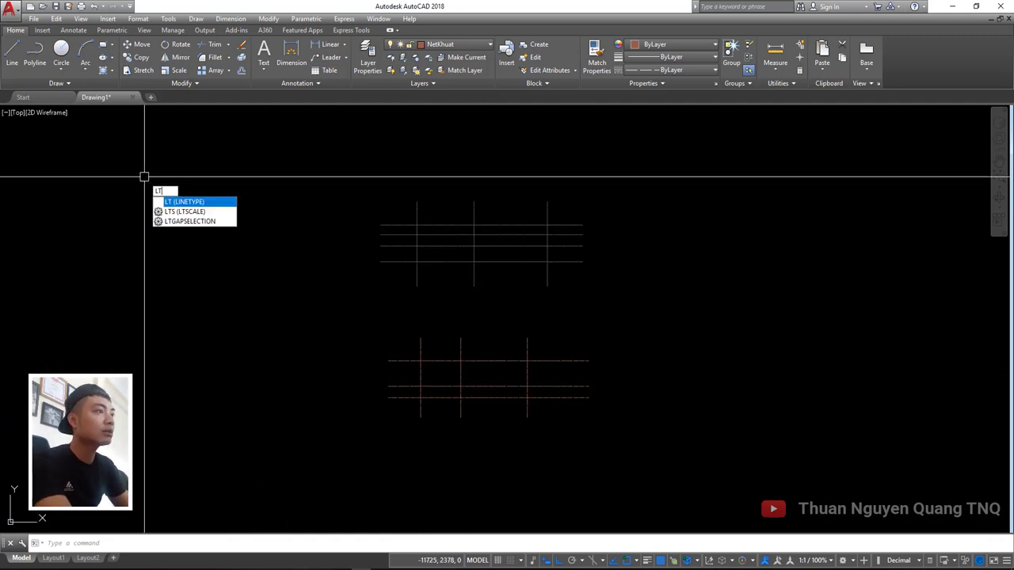
pyautogui.write('S')
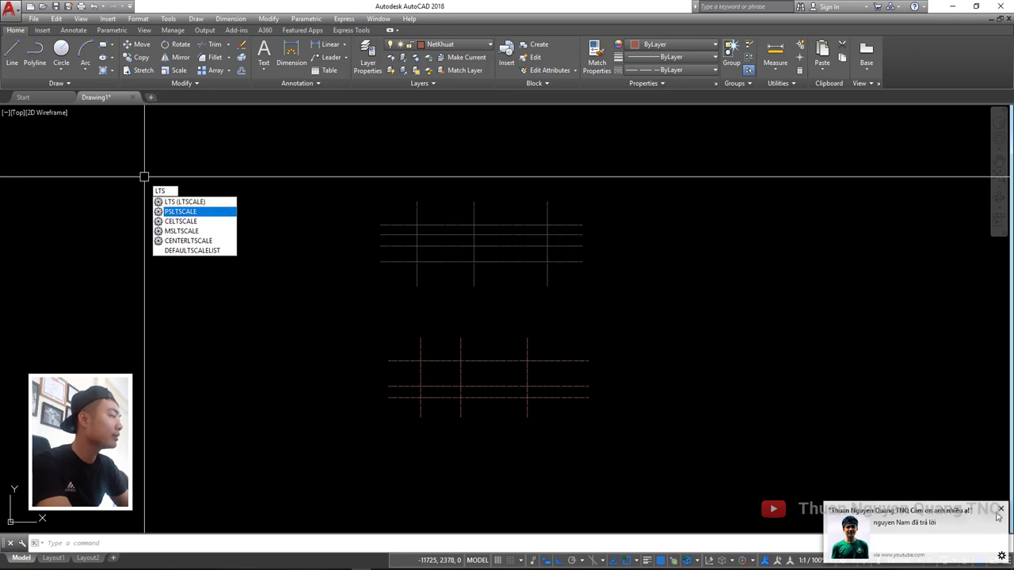
pyautogui.click(999, 509)
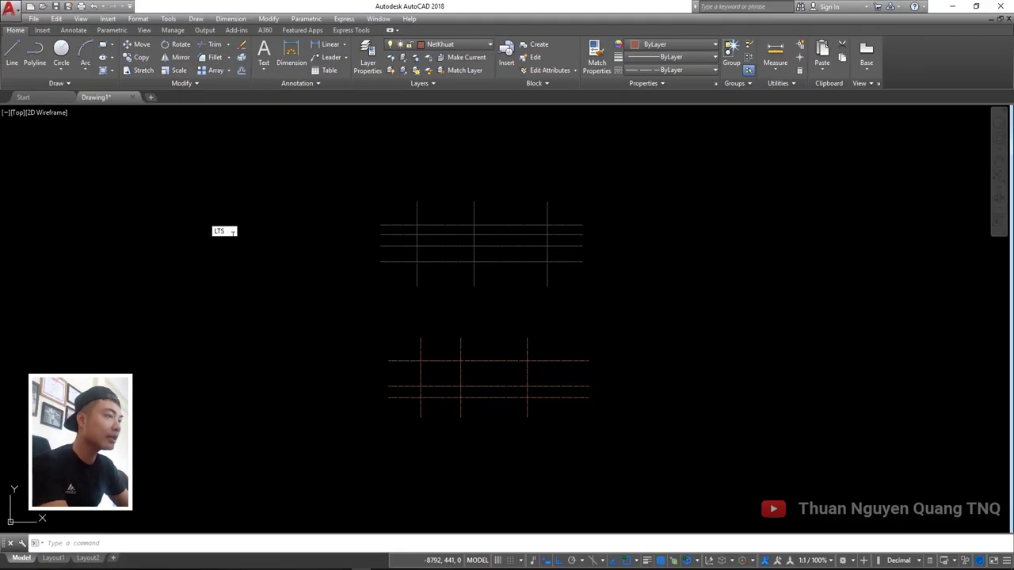
pyautogui.press('Return')
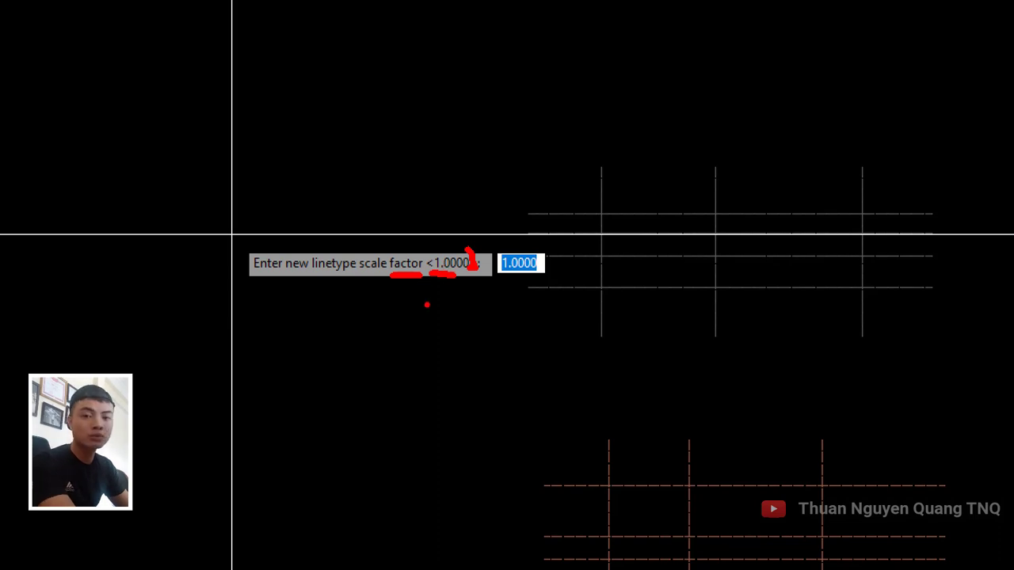
pyautogui.press('Return')
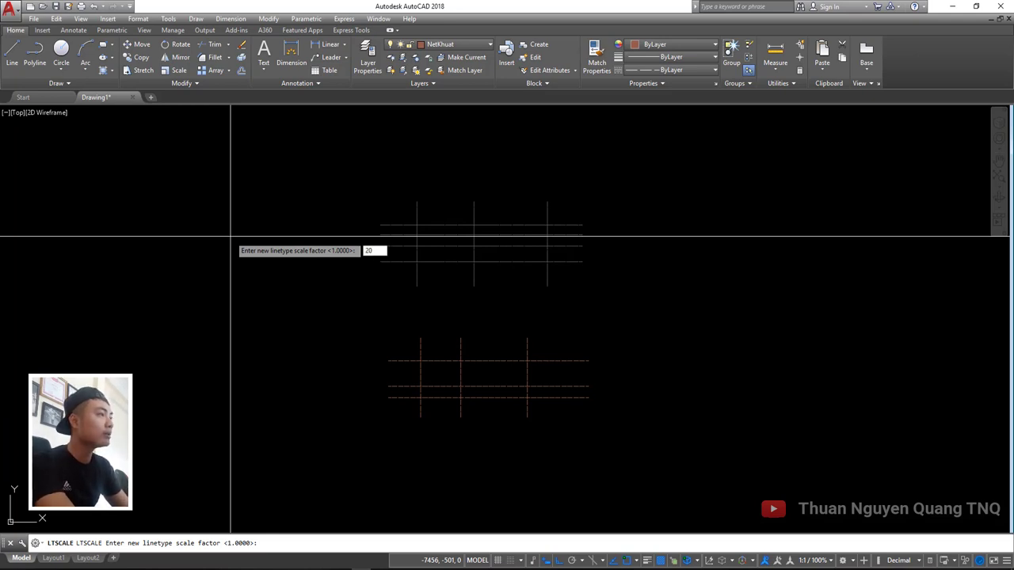
pyautogui.scroll(5, 467, 221)
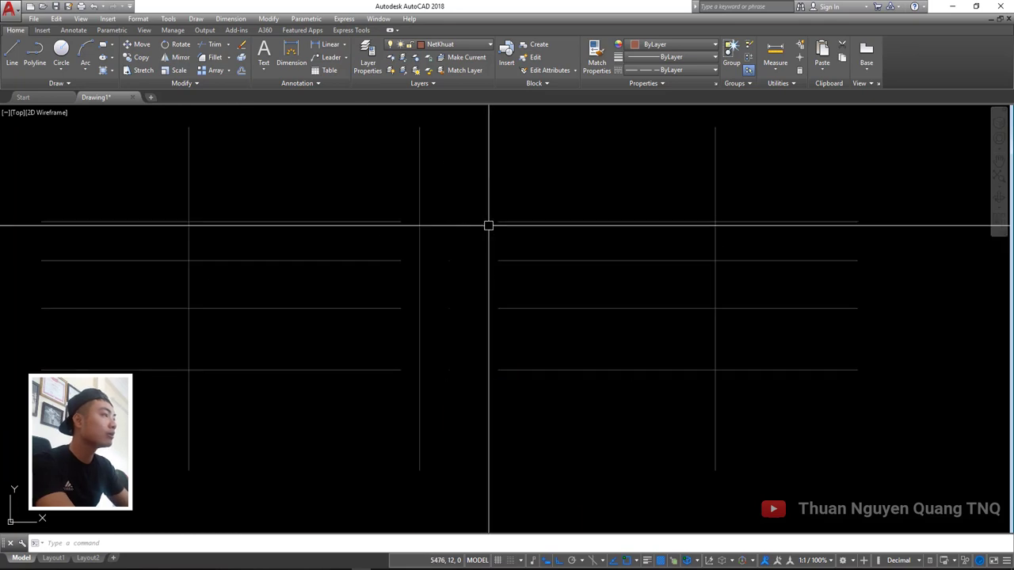
pyautogui.scroll(-5, 449, 269)
pyautogui.press('Return')
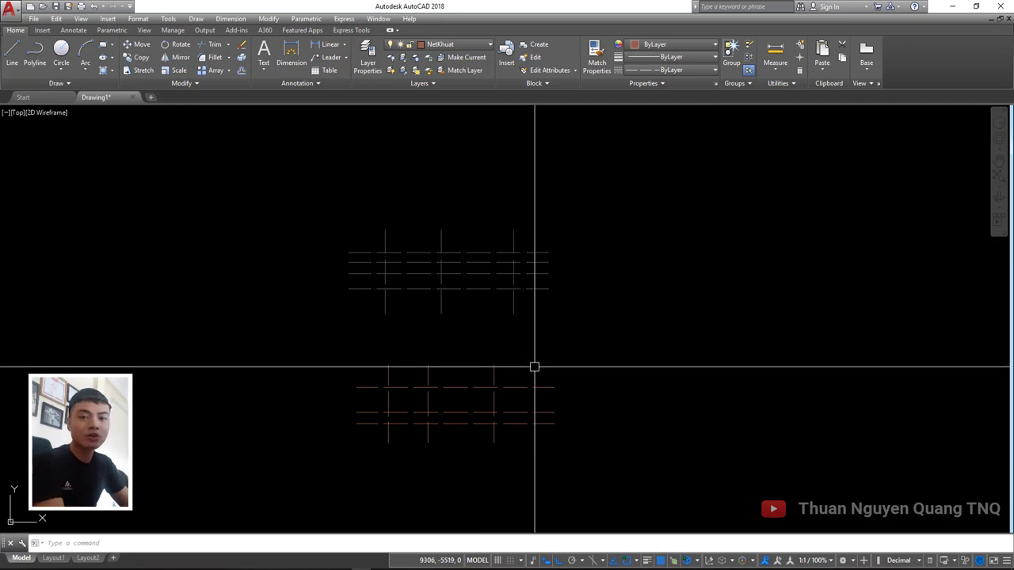
pyautogui.write('LTS')
# Rerun LTSCALE and enter a new global linetype scale factor of 10
pyautogui.press('Return')
pyautogui.write('10')
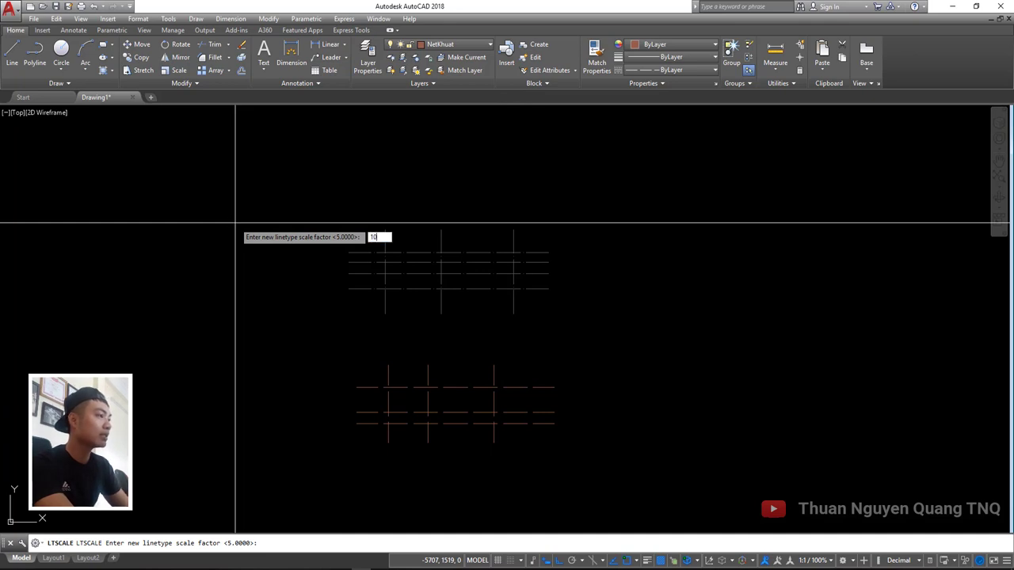
pyautogui.press('Return')
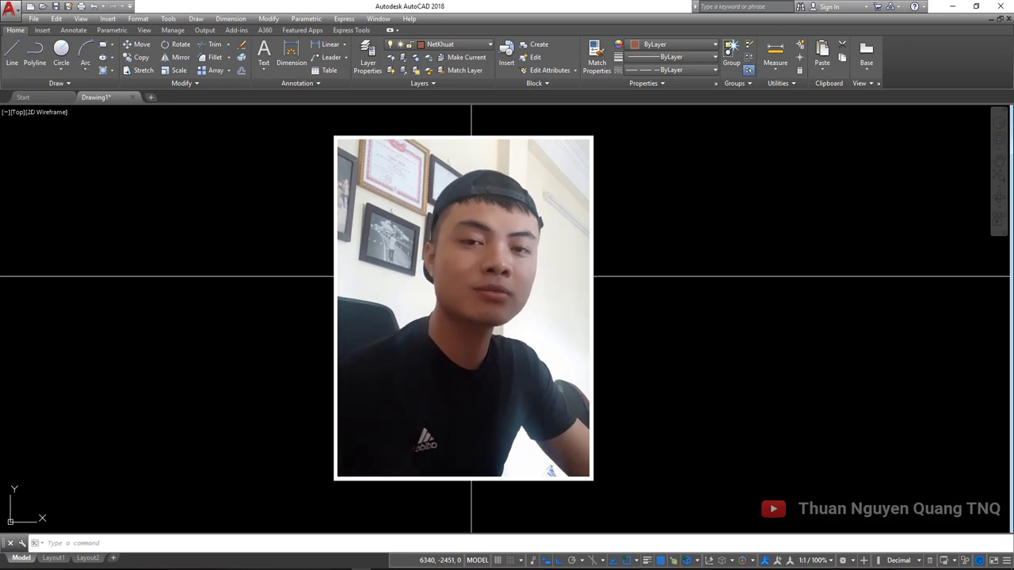
pyautogui.scroll(-3, 471, 270)
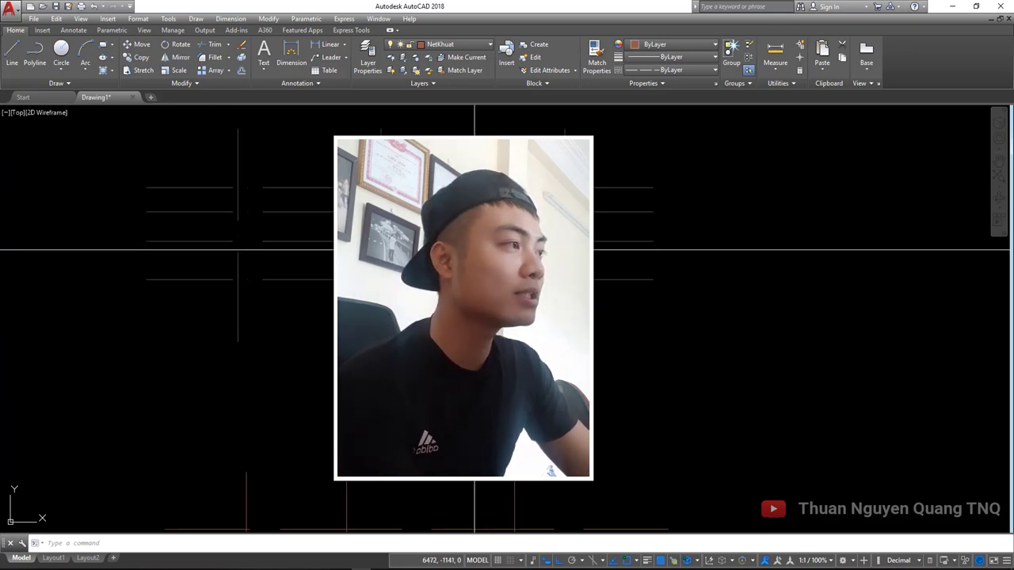
pyautogui.click(375, 230)
pyautogui.click(273, 214)
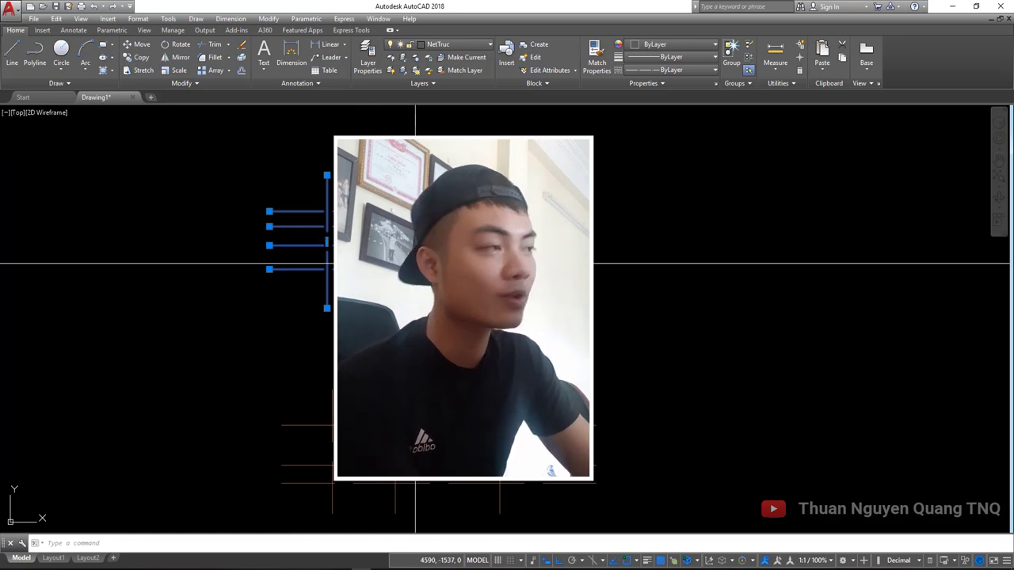
pyautogui.scroll(-3, 415, 263)
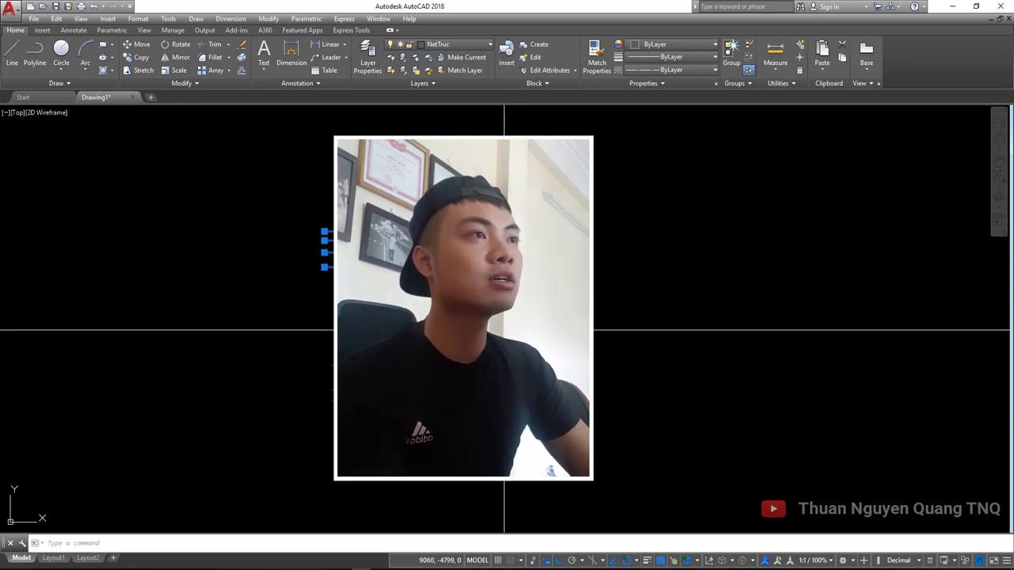
pyautogui.press('Escape')
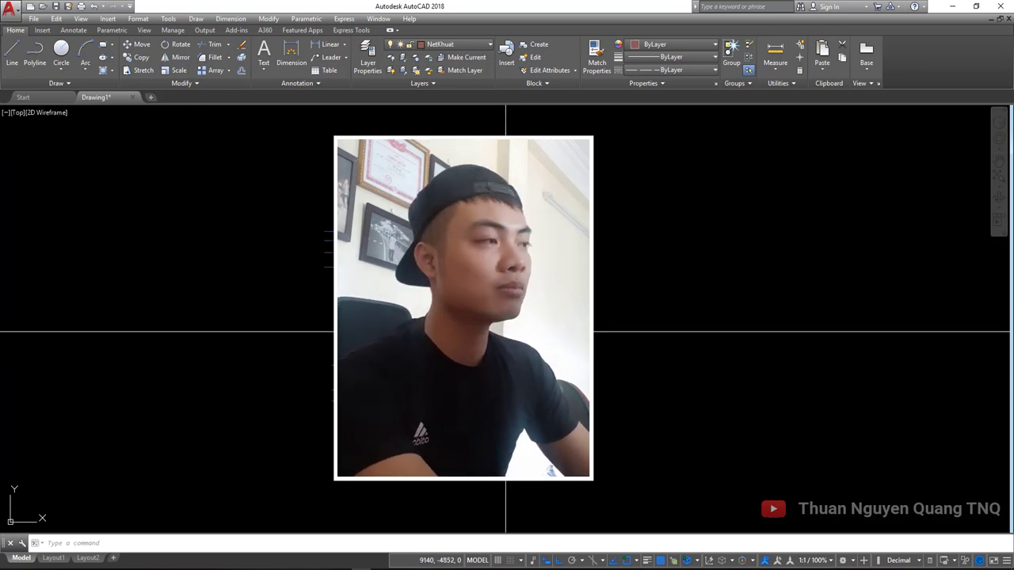